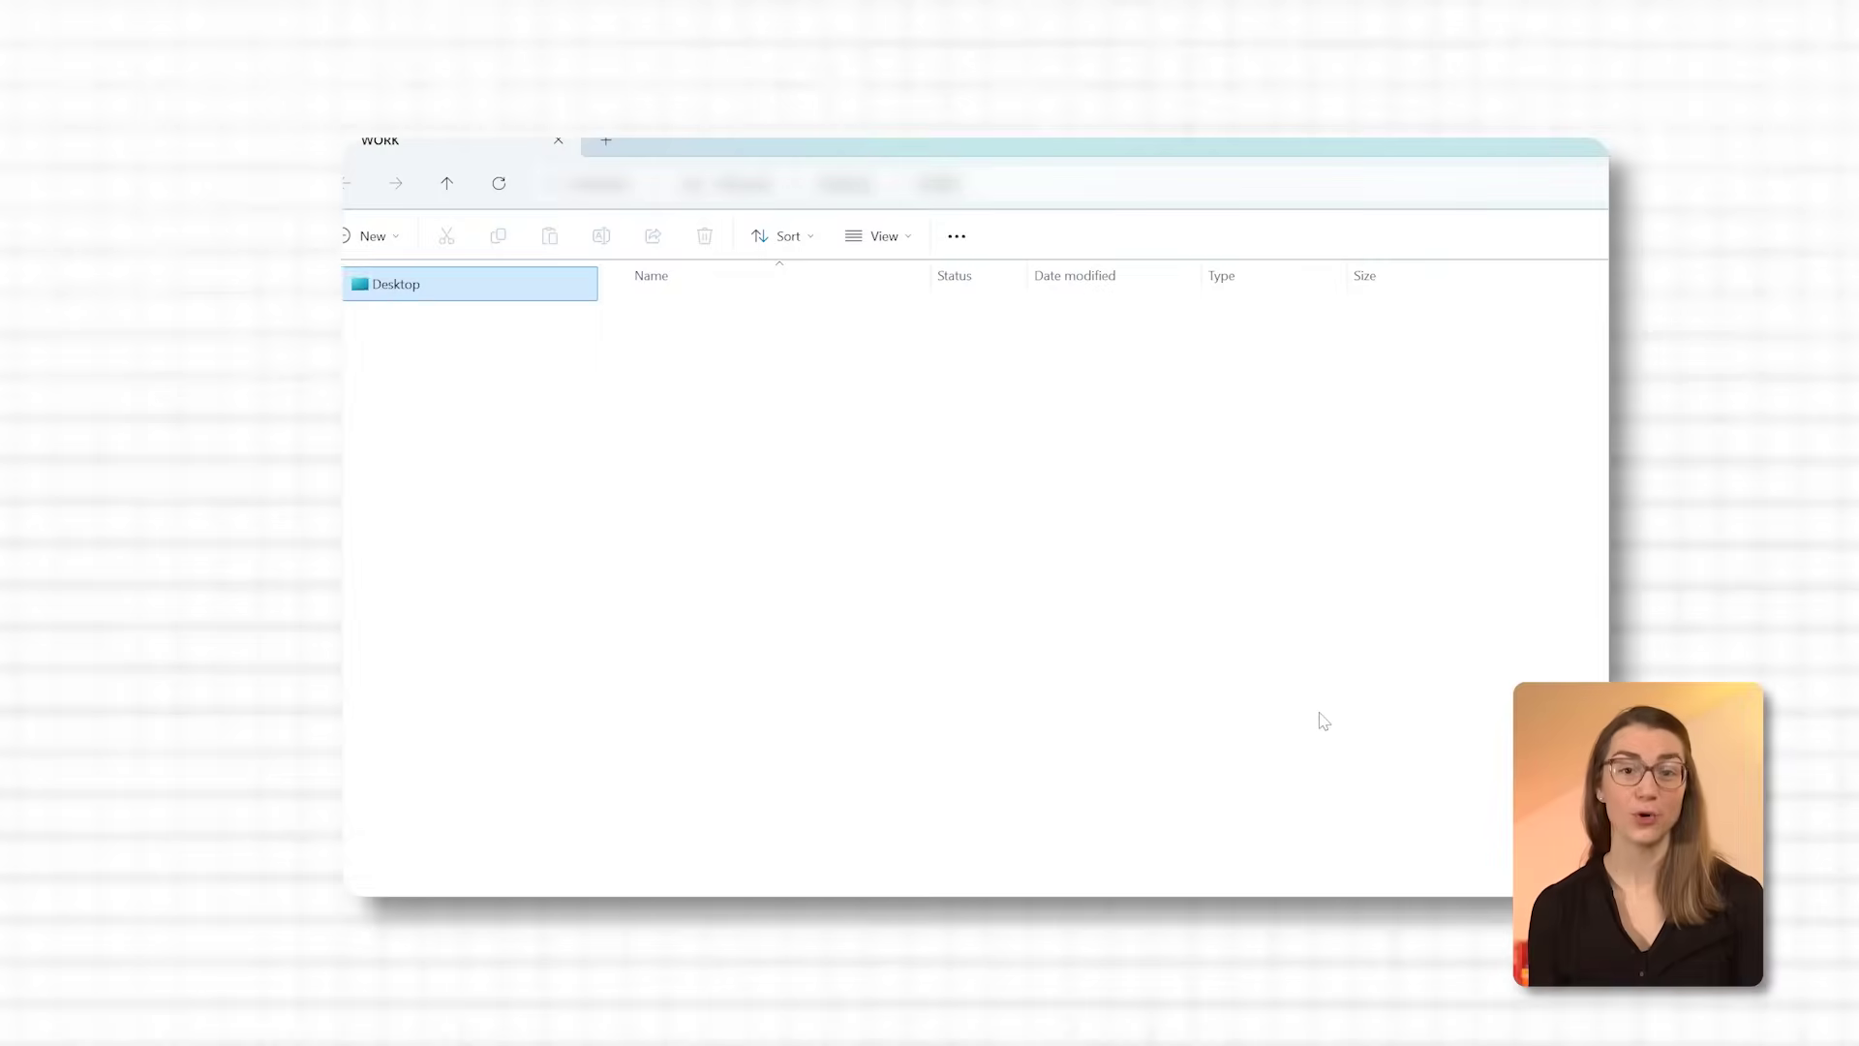
# Create the Clients, Projects, Budget and Marketing folders in WORK, then start one more new folder
pyautogui.hotkey('ctrl', 'shift', 'n')
pyautogui.write('Clients')
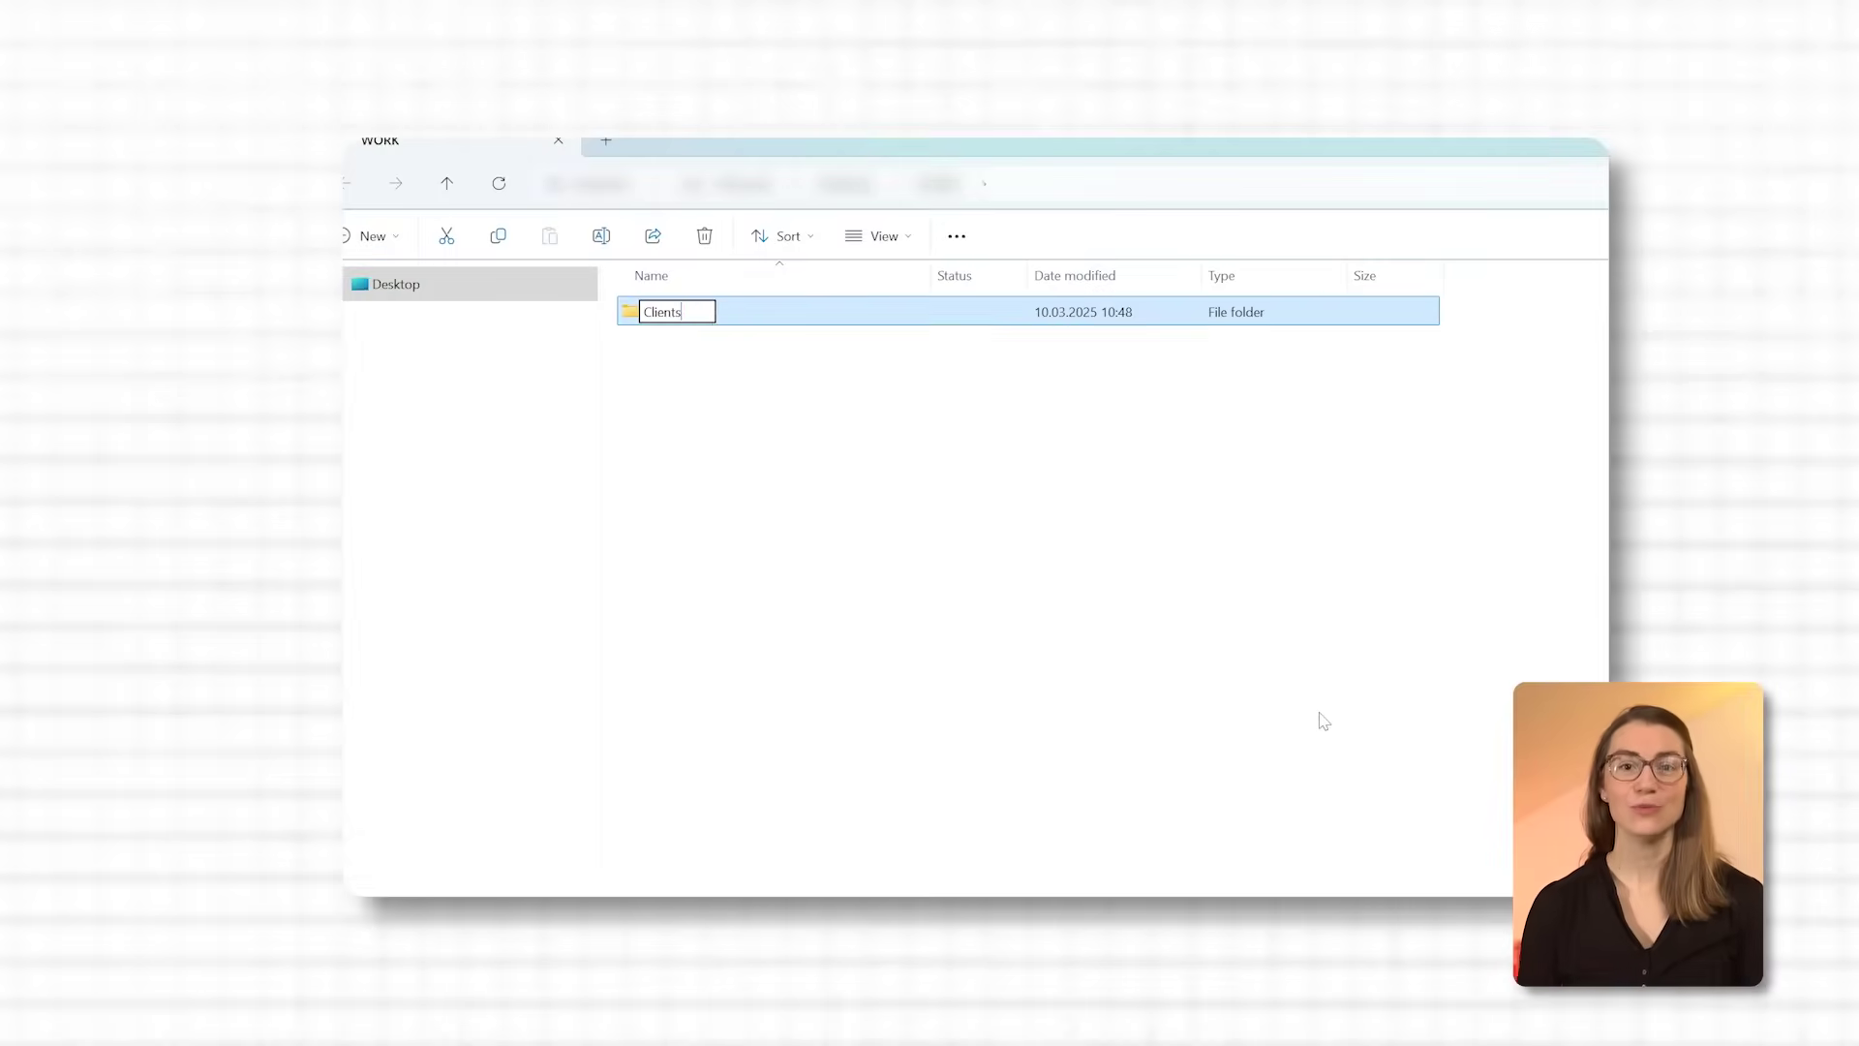
pyautogui.hotkey('ctrl', 'shift', 'n')
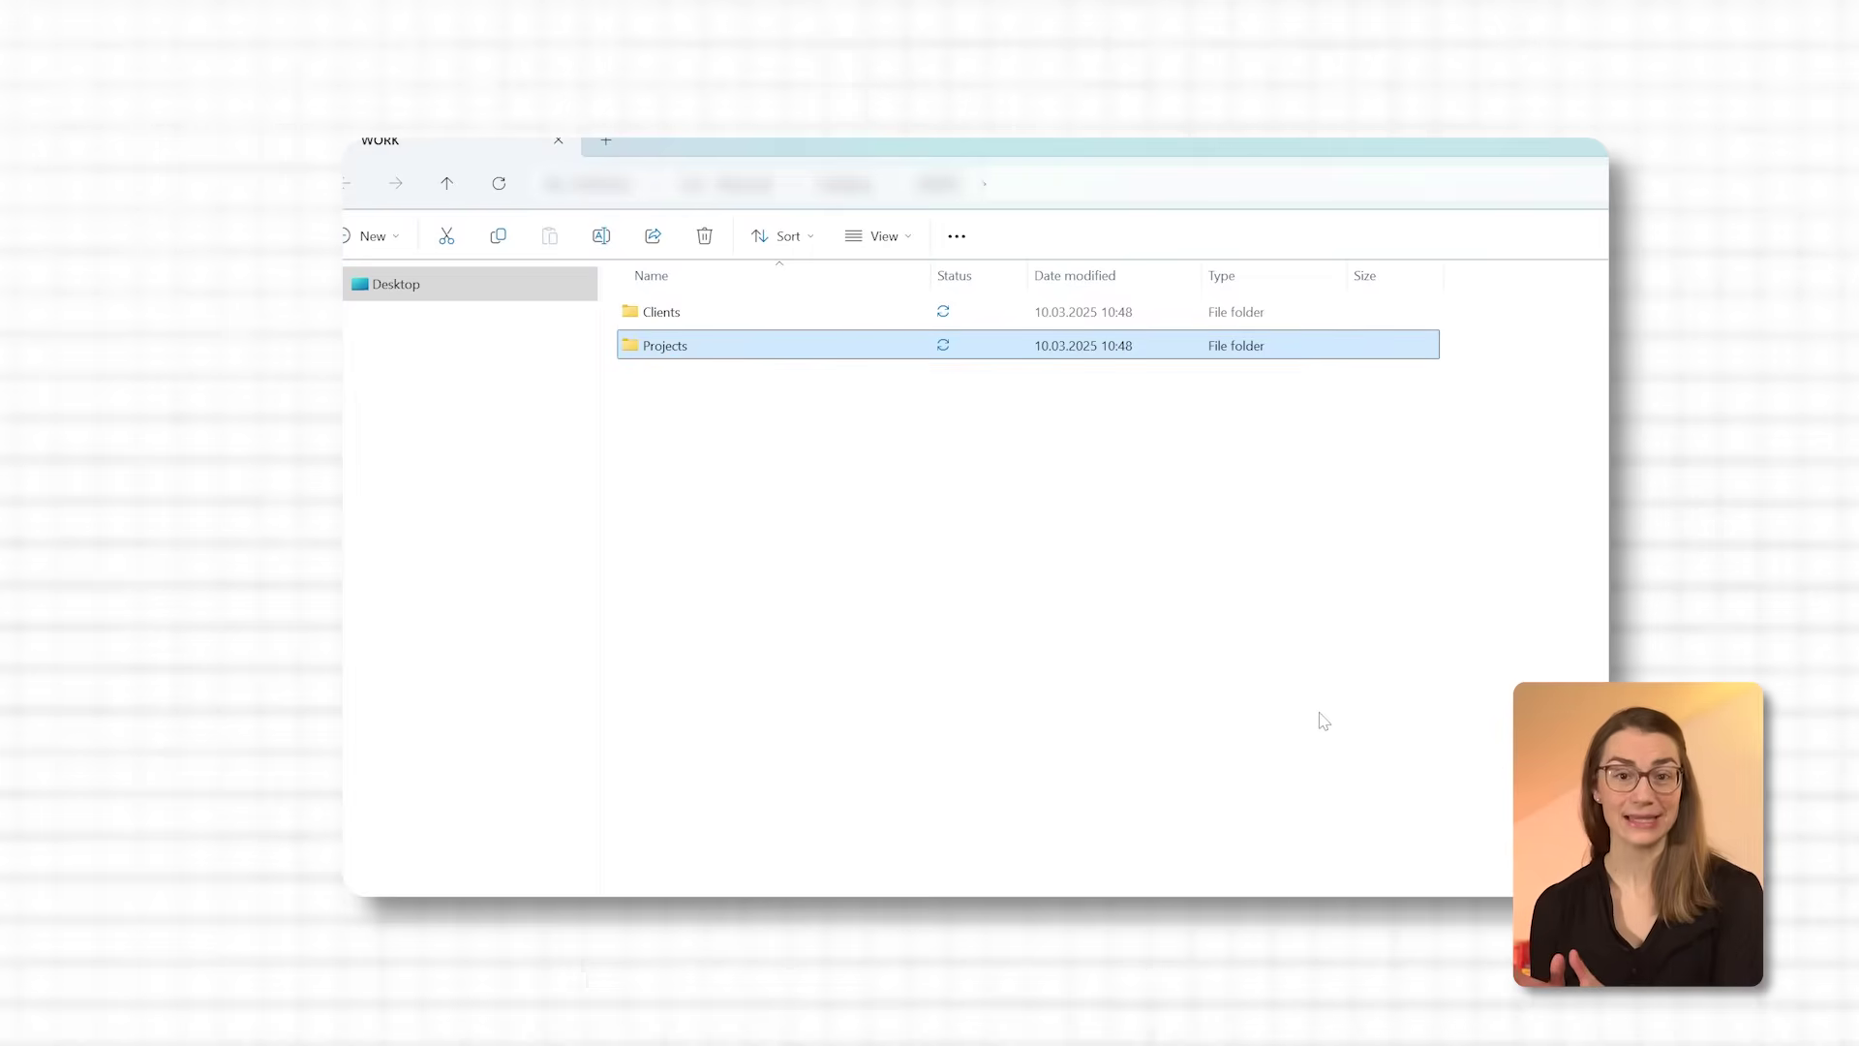
pyautogui.hotkey('ctrl', 'shift', 'n')
pyautogui.write('Budget')
pyautogui.press('Return')
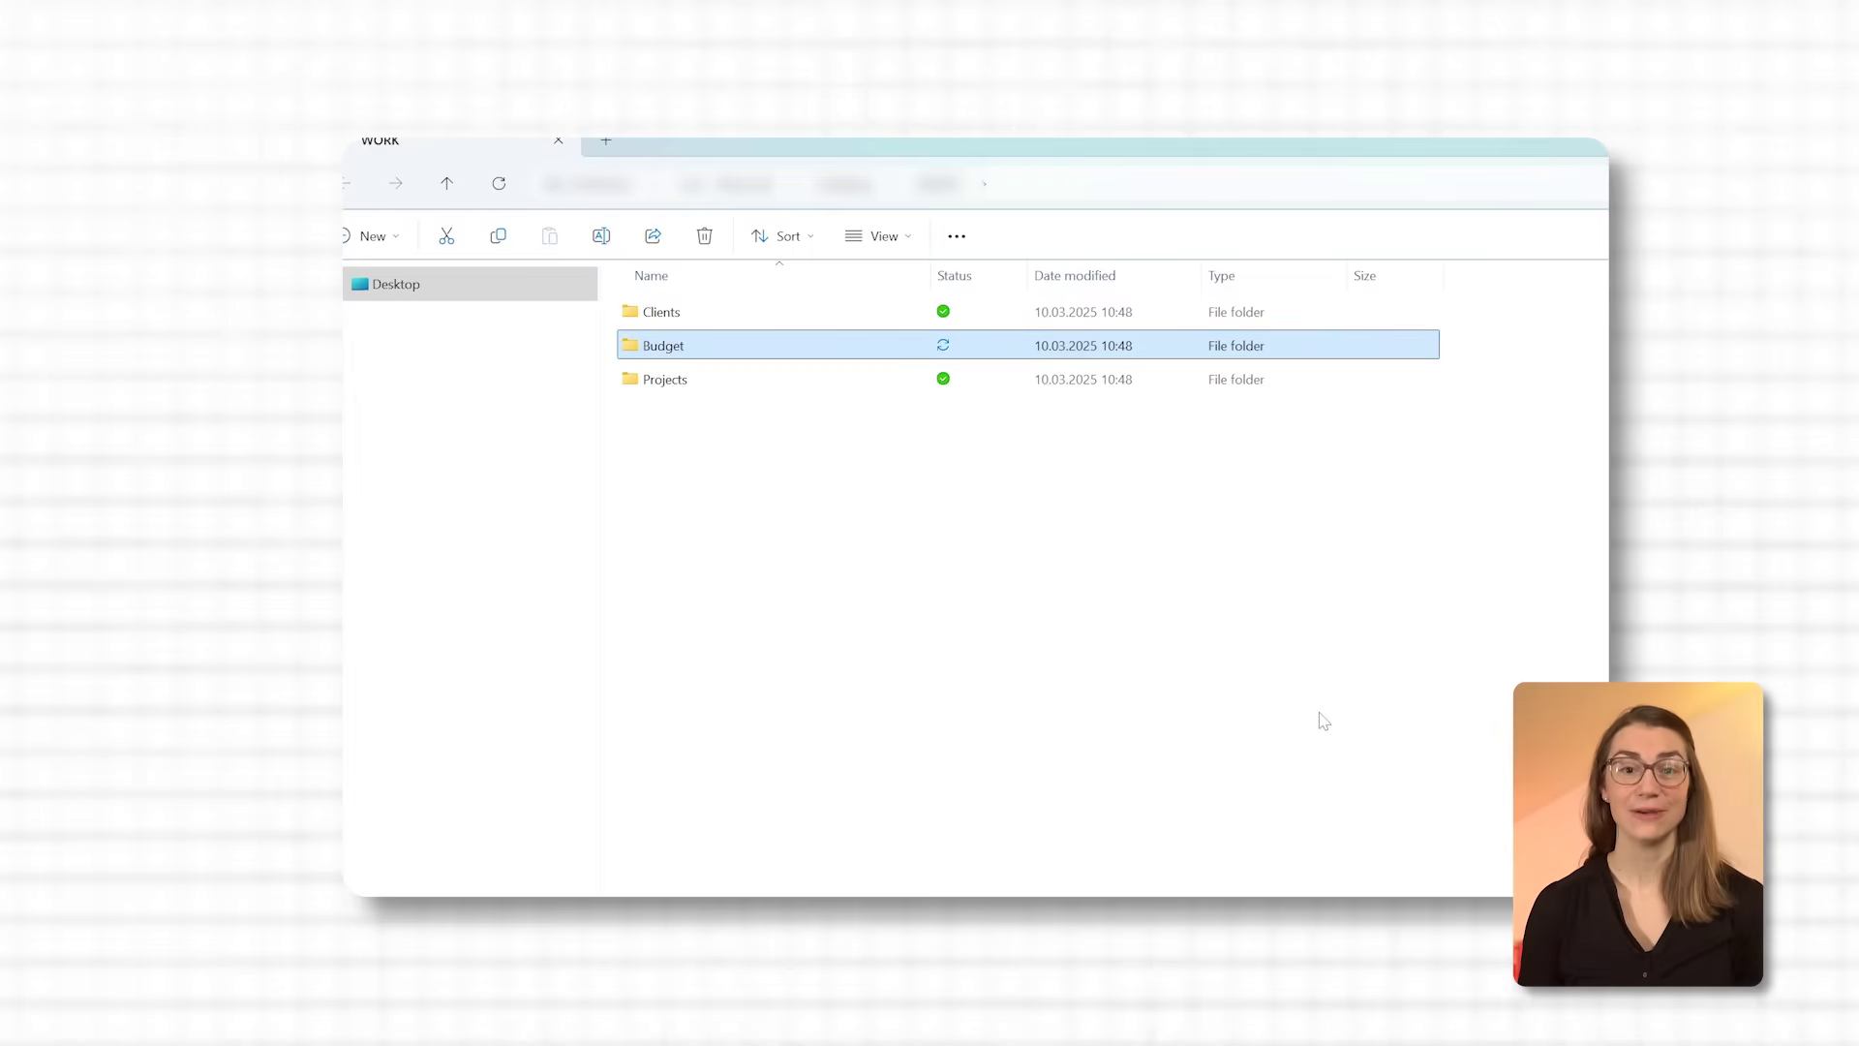
pyautogui.hotkey('ctrl', 'shift', 'n')
pyautogui.write('Mar')
pyautogui.press('Return')
pyautogui.hotkey('ctrl', 'shift', 'n')
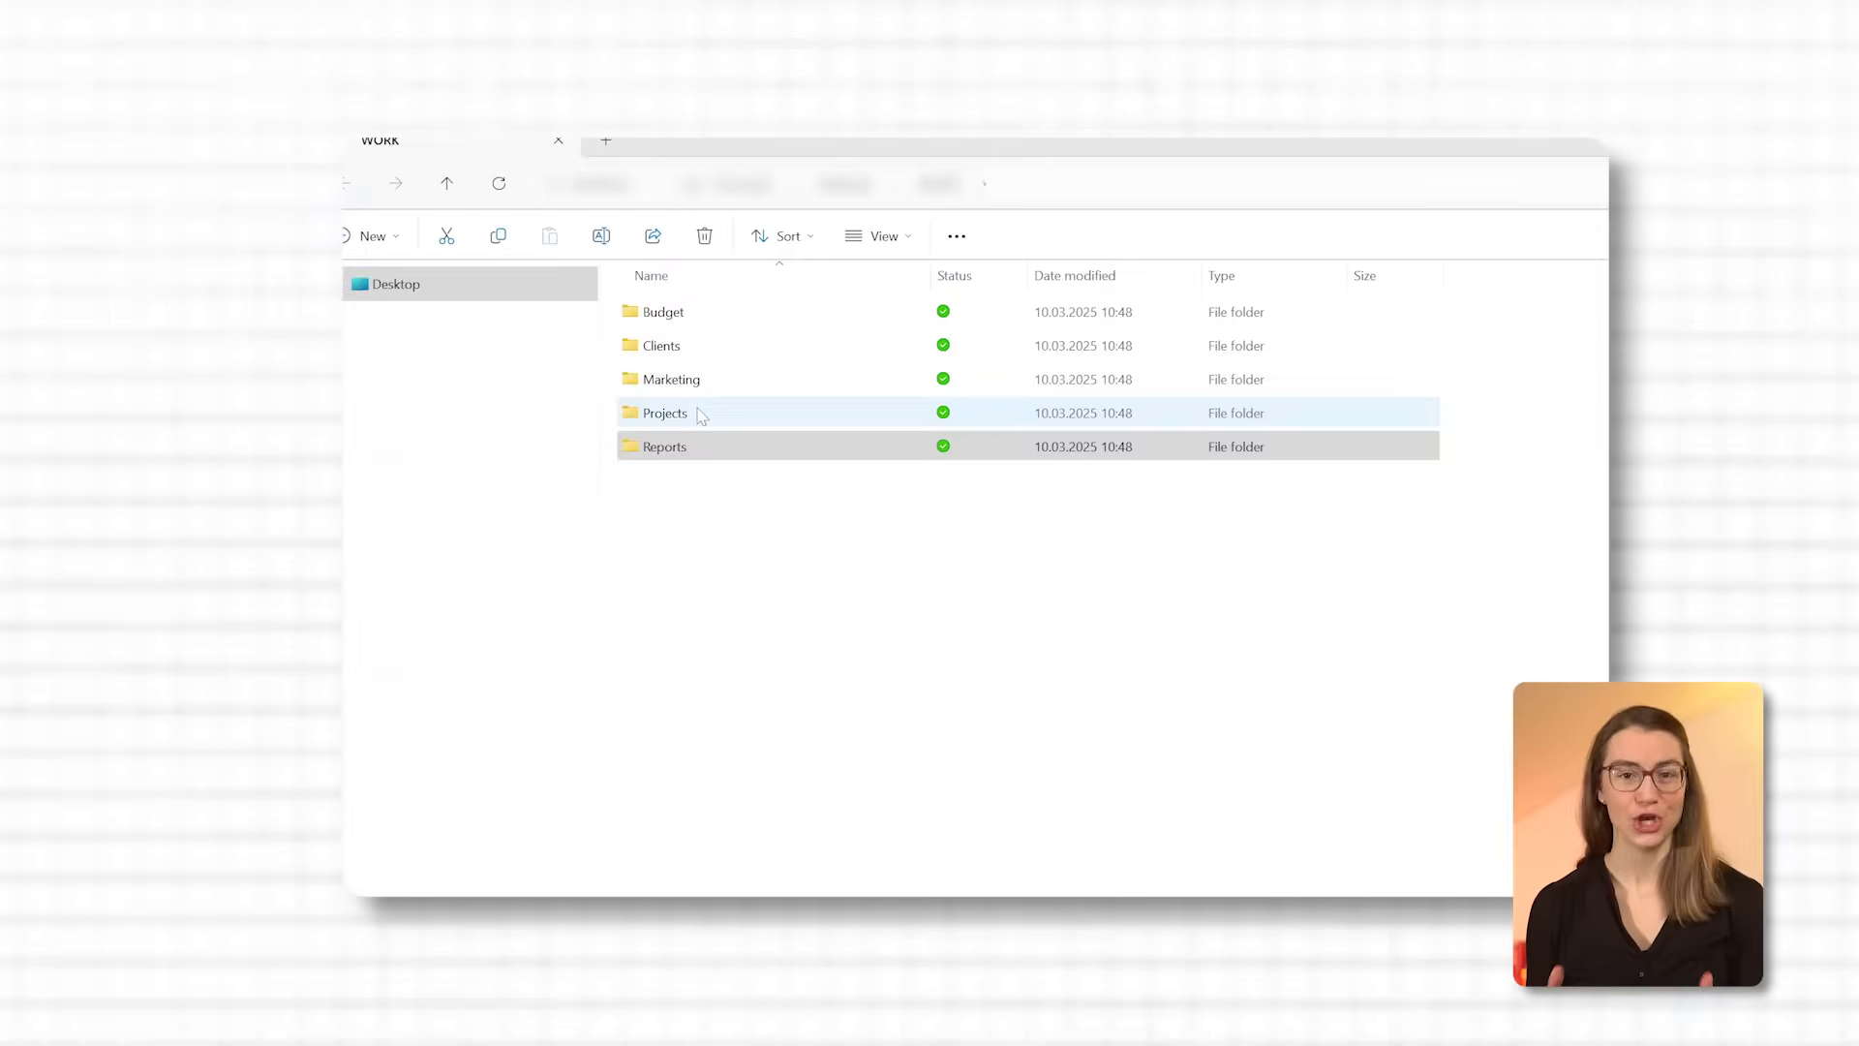
# Inside Projects, add the Reports, Presentations and Meetings subfolders
pyautogui.doubleClick(697, 411)
pyautogui.hotkey('ctrl', 'shift', 'n')
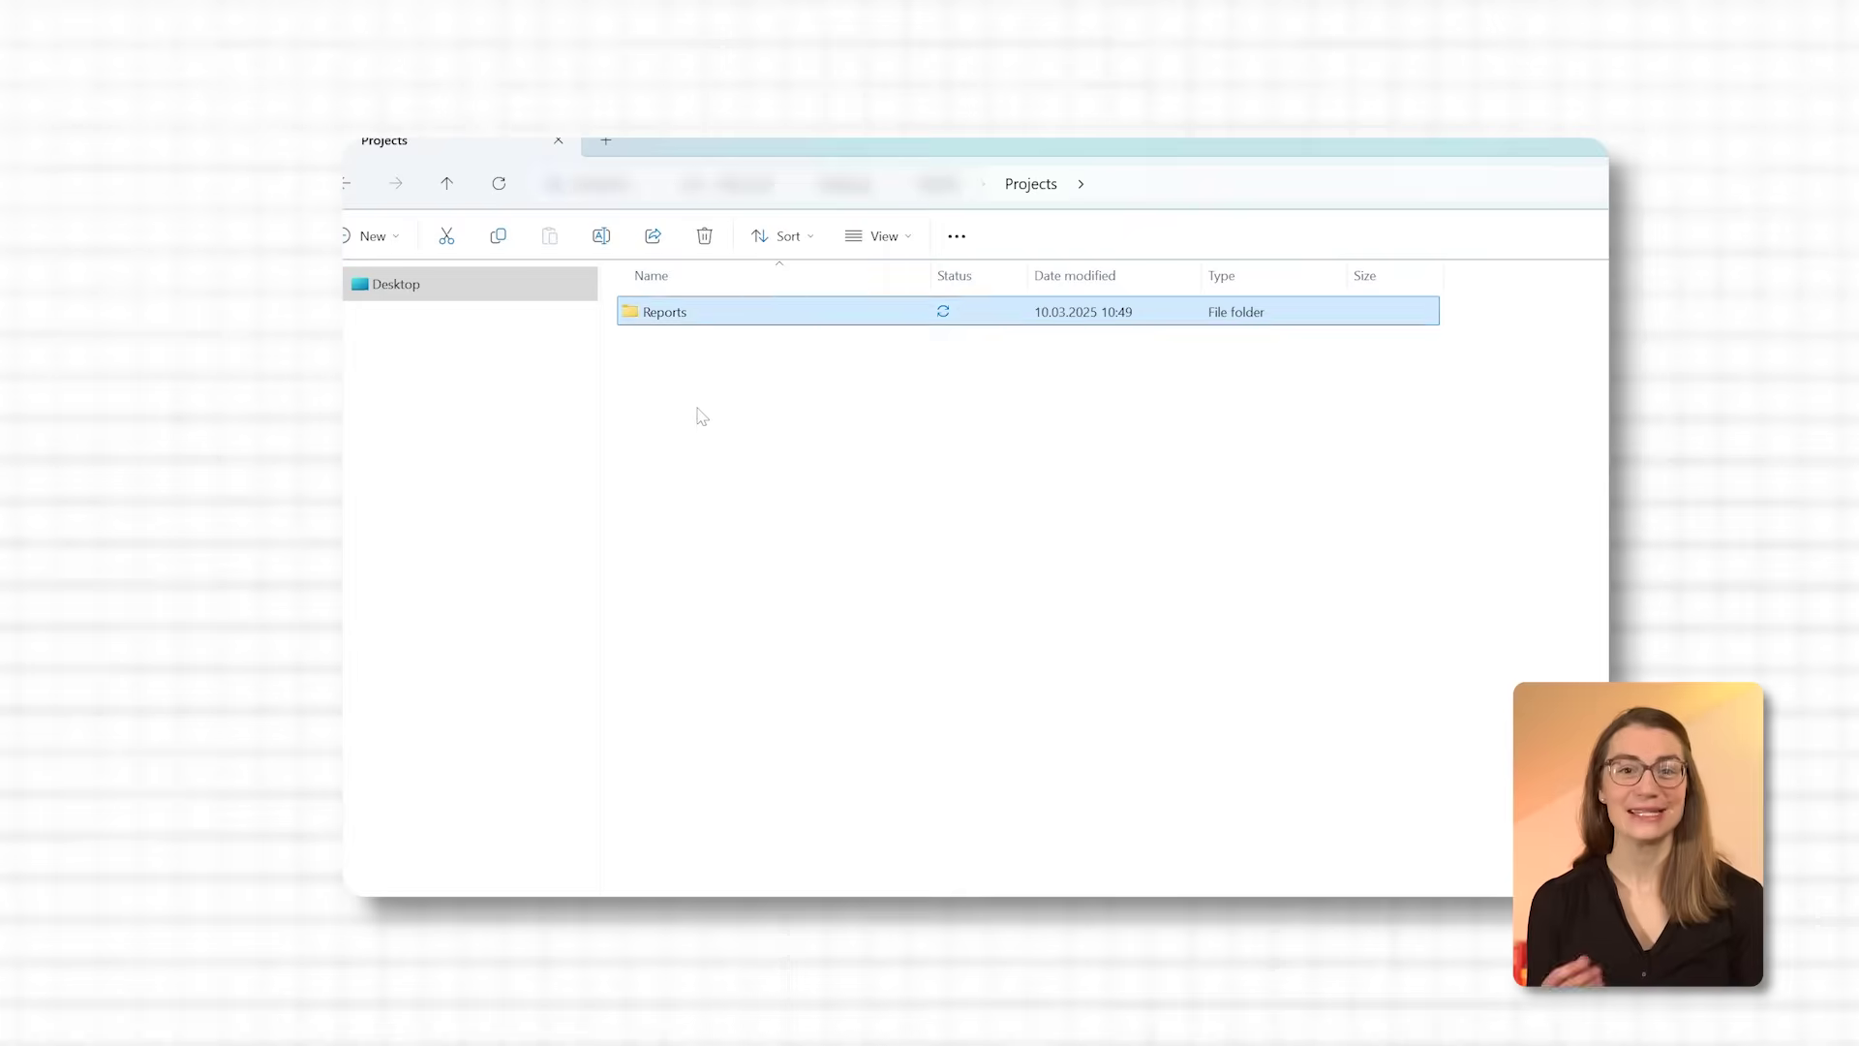
pyautogui.hotkey('ctrl', 'shift', 'n')
pyautogui.write('Presentations')
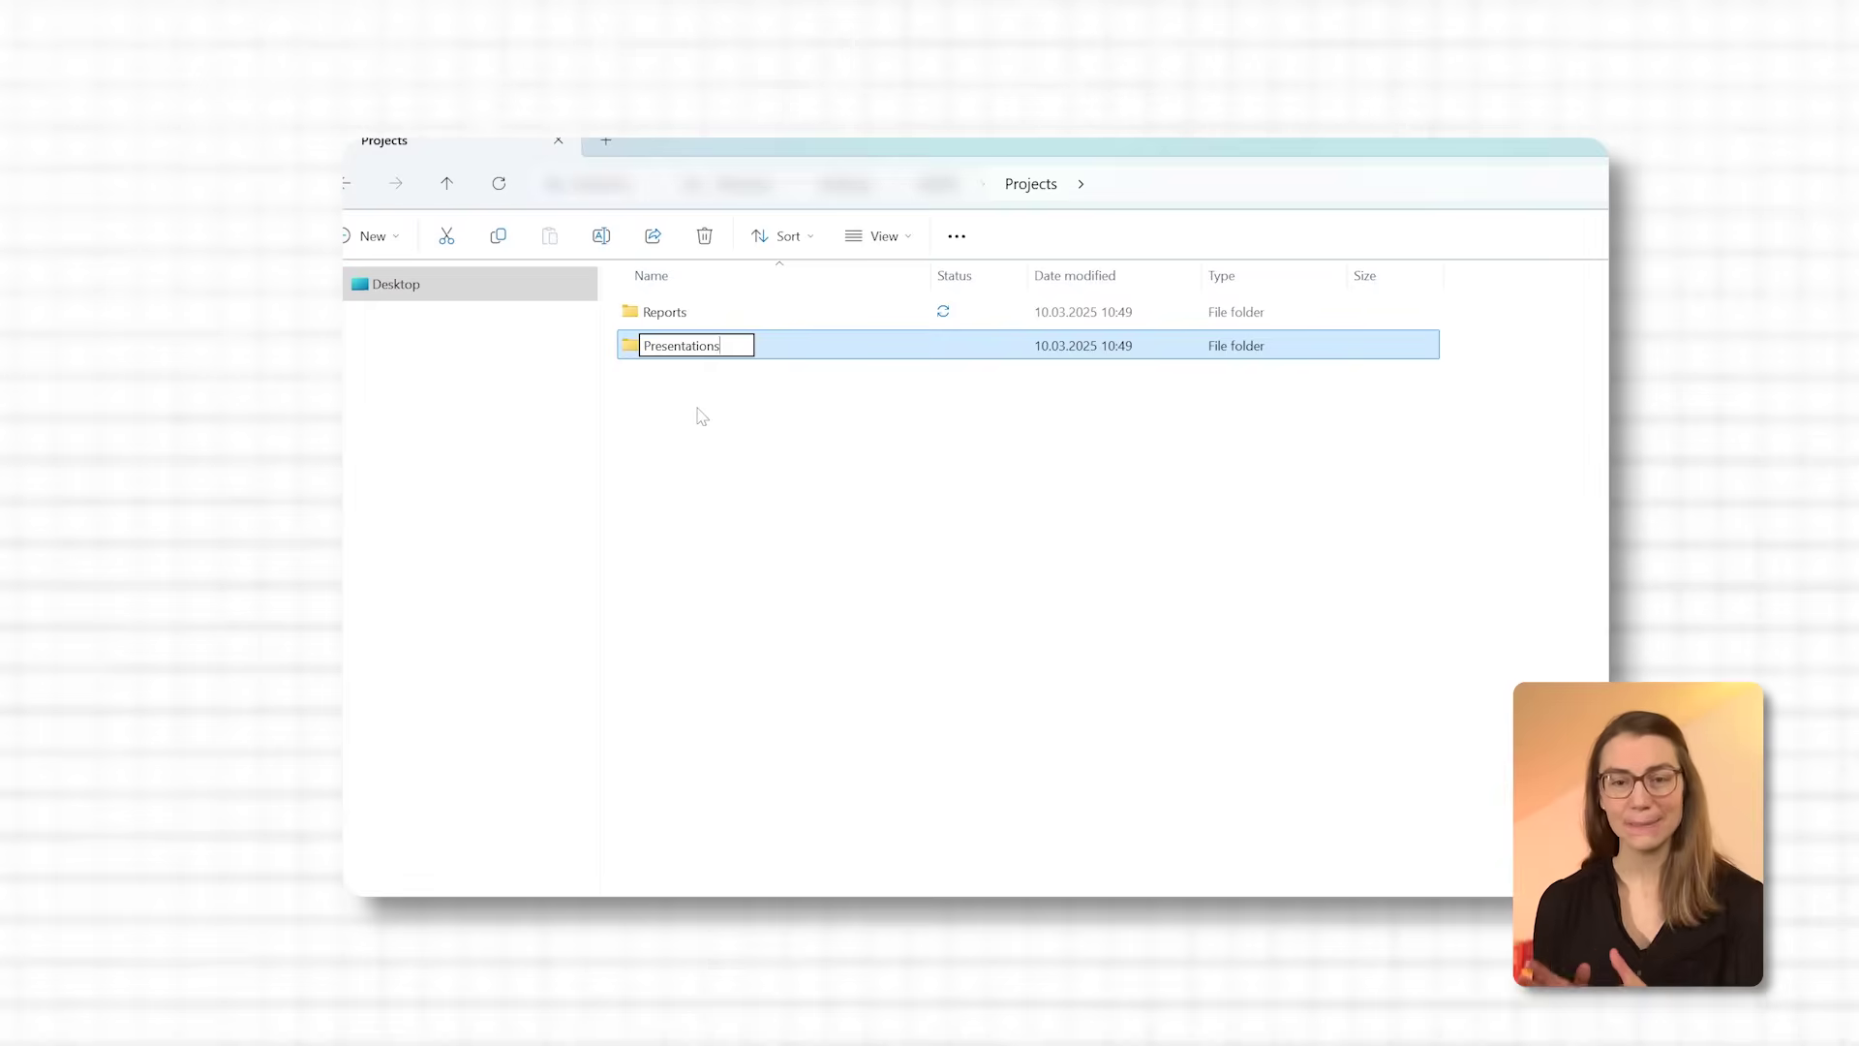
pyautogui.press('Return')
pyautogui.hotkey('ctrl', 'shift', 'n')
pyautogui.write('Meetings')
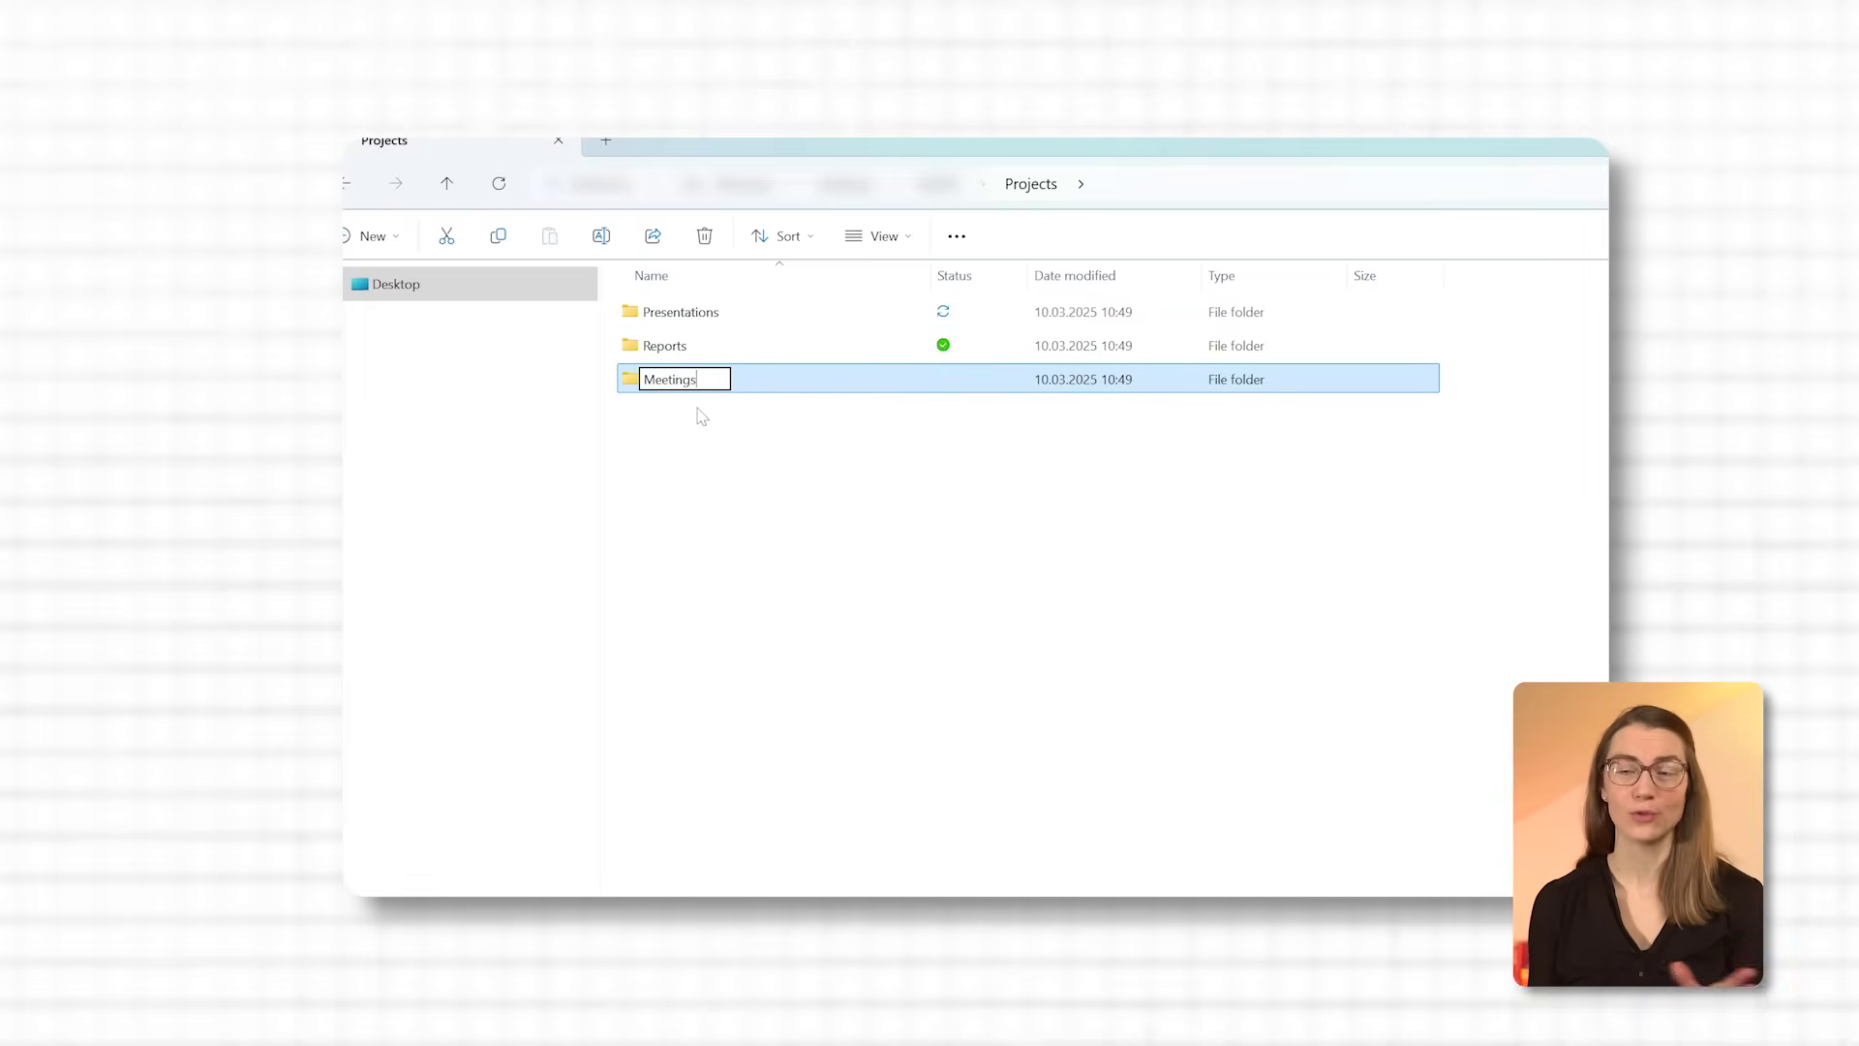
pyautogui.press('Return')
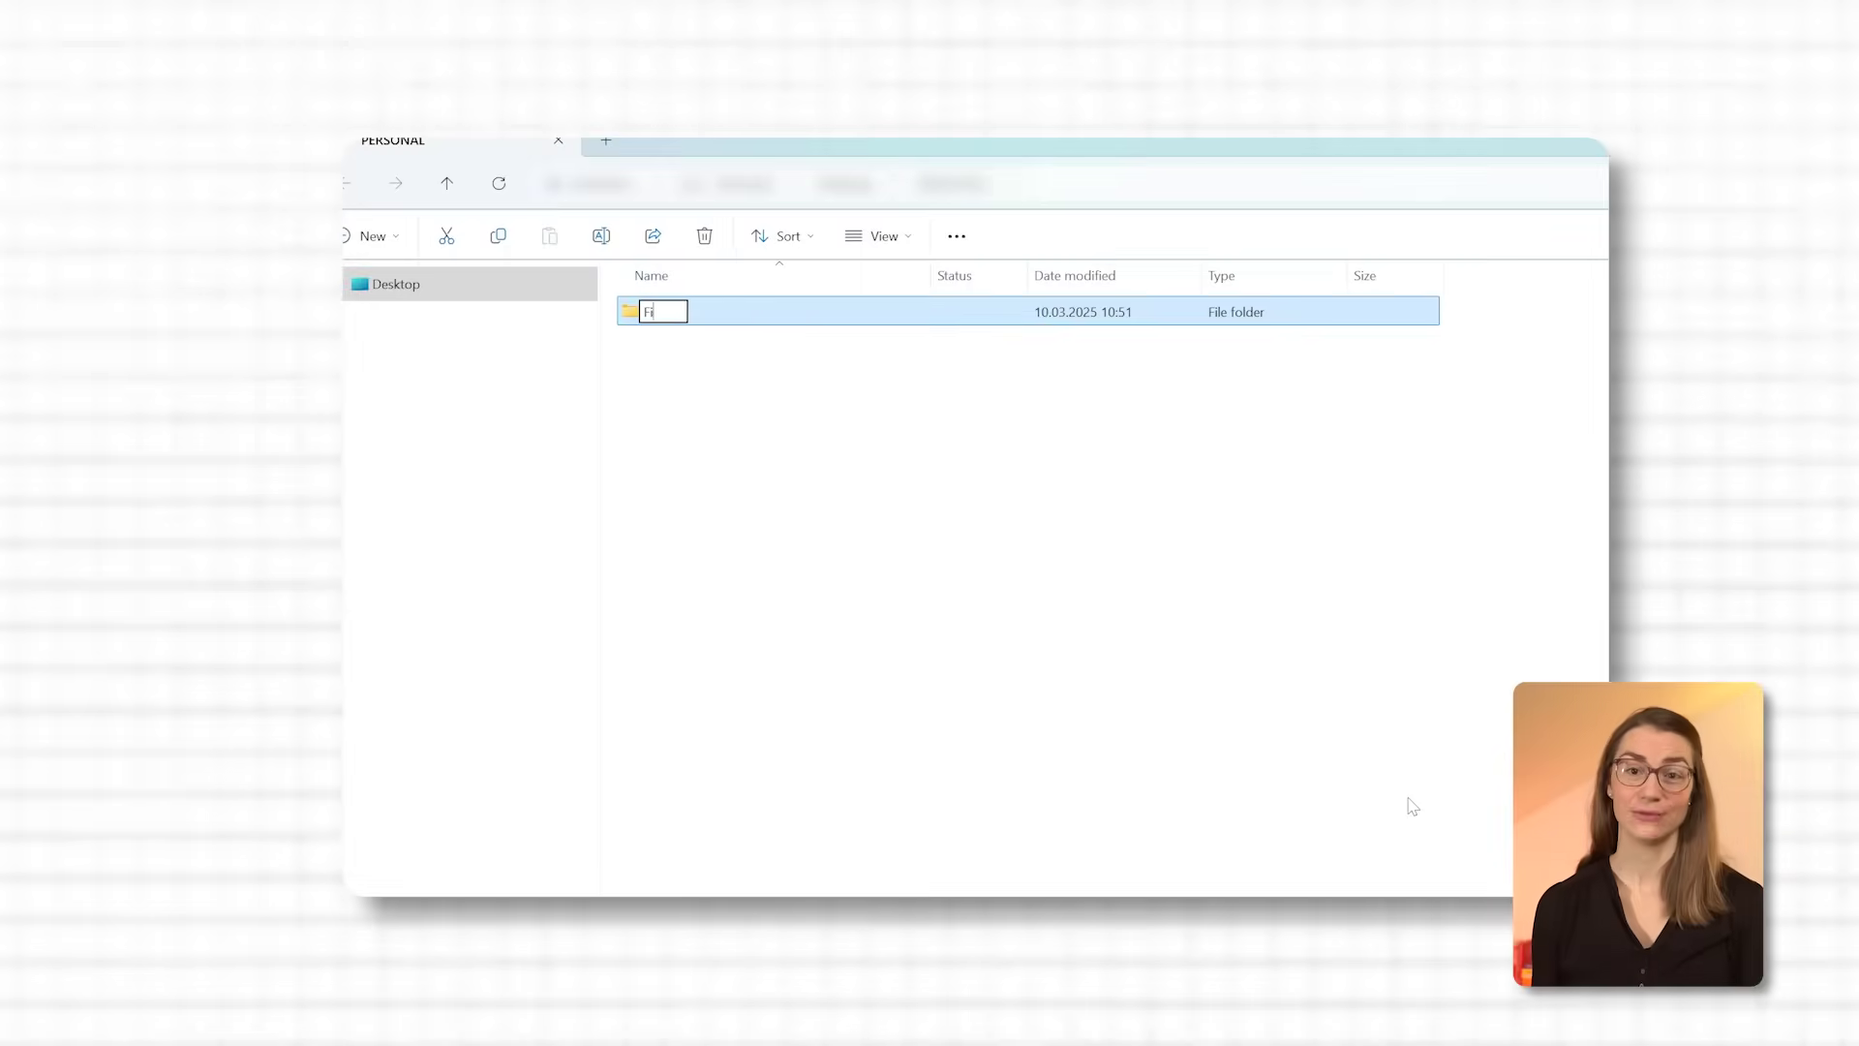
# Finish naming the Finances and Home folders in PERSONAL, then start another new folder
pyautogui.write('nances')
pyautogui.press('Return')
pyautogui.hotkey('ctrl', 'shift', 'n')
pyautogui.write('Home')
pyautogui.press('Return')
pyautogui.hotkey('ctrl', 'shift', 'n')
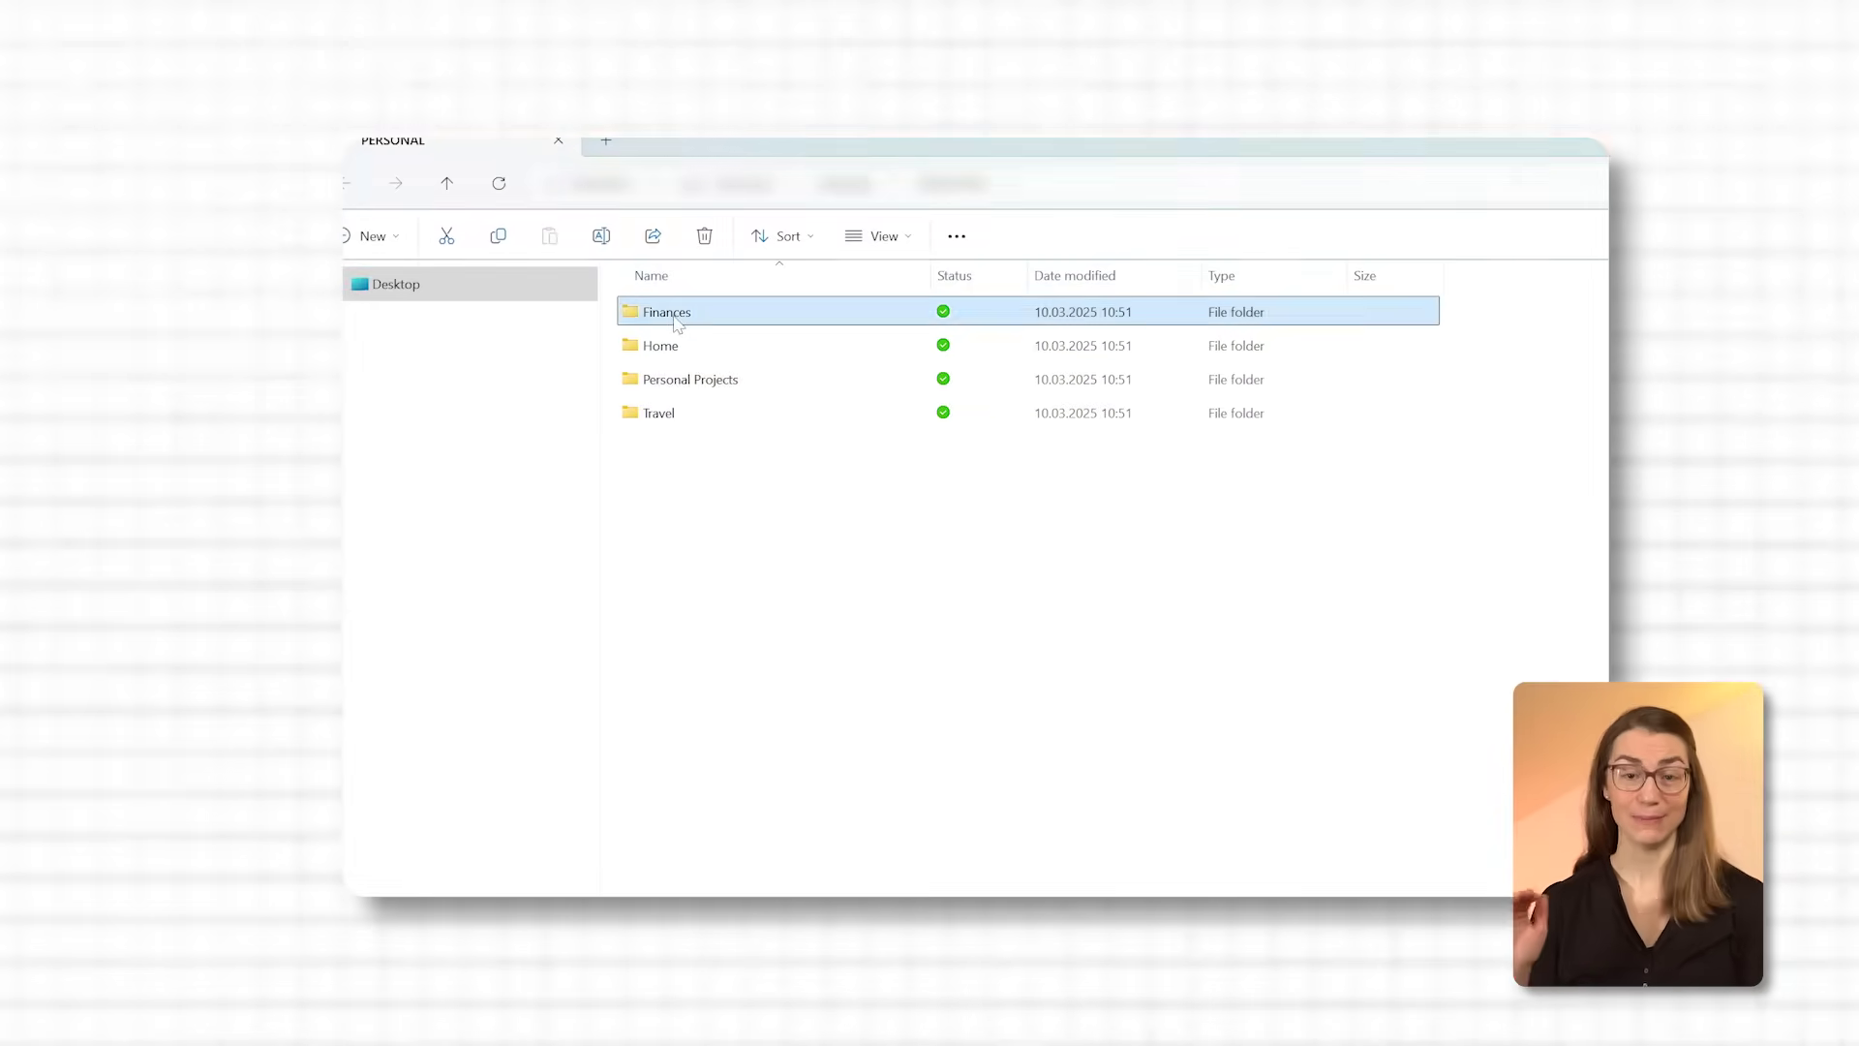
# Inside Finances, create the Taxes, Bills and Investments subfolders
pyautogui.press('Return')
pyautogui.hotkey('ctrl', 'shift', 'n')
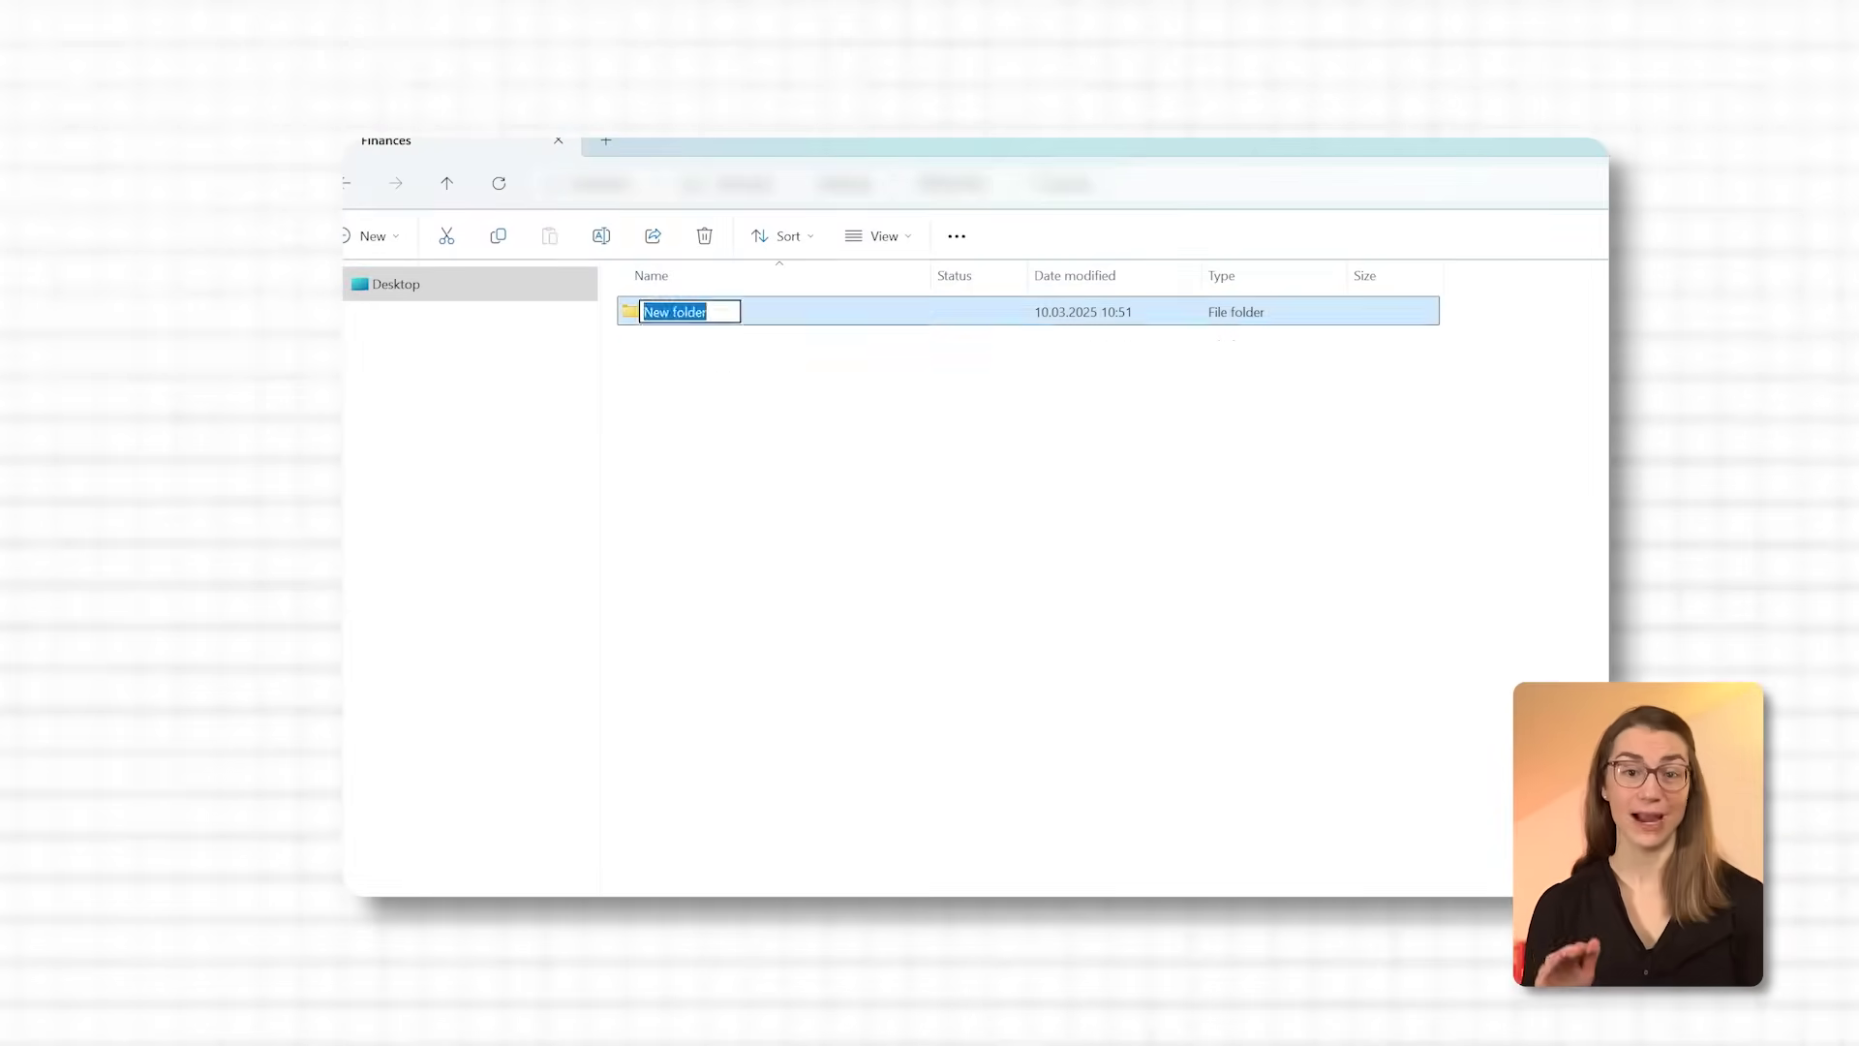
pyautogui.hotkey('ctrl', 'shift', 'n')
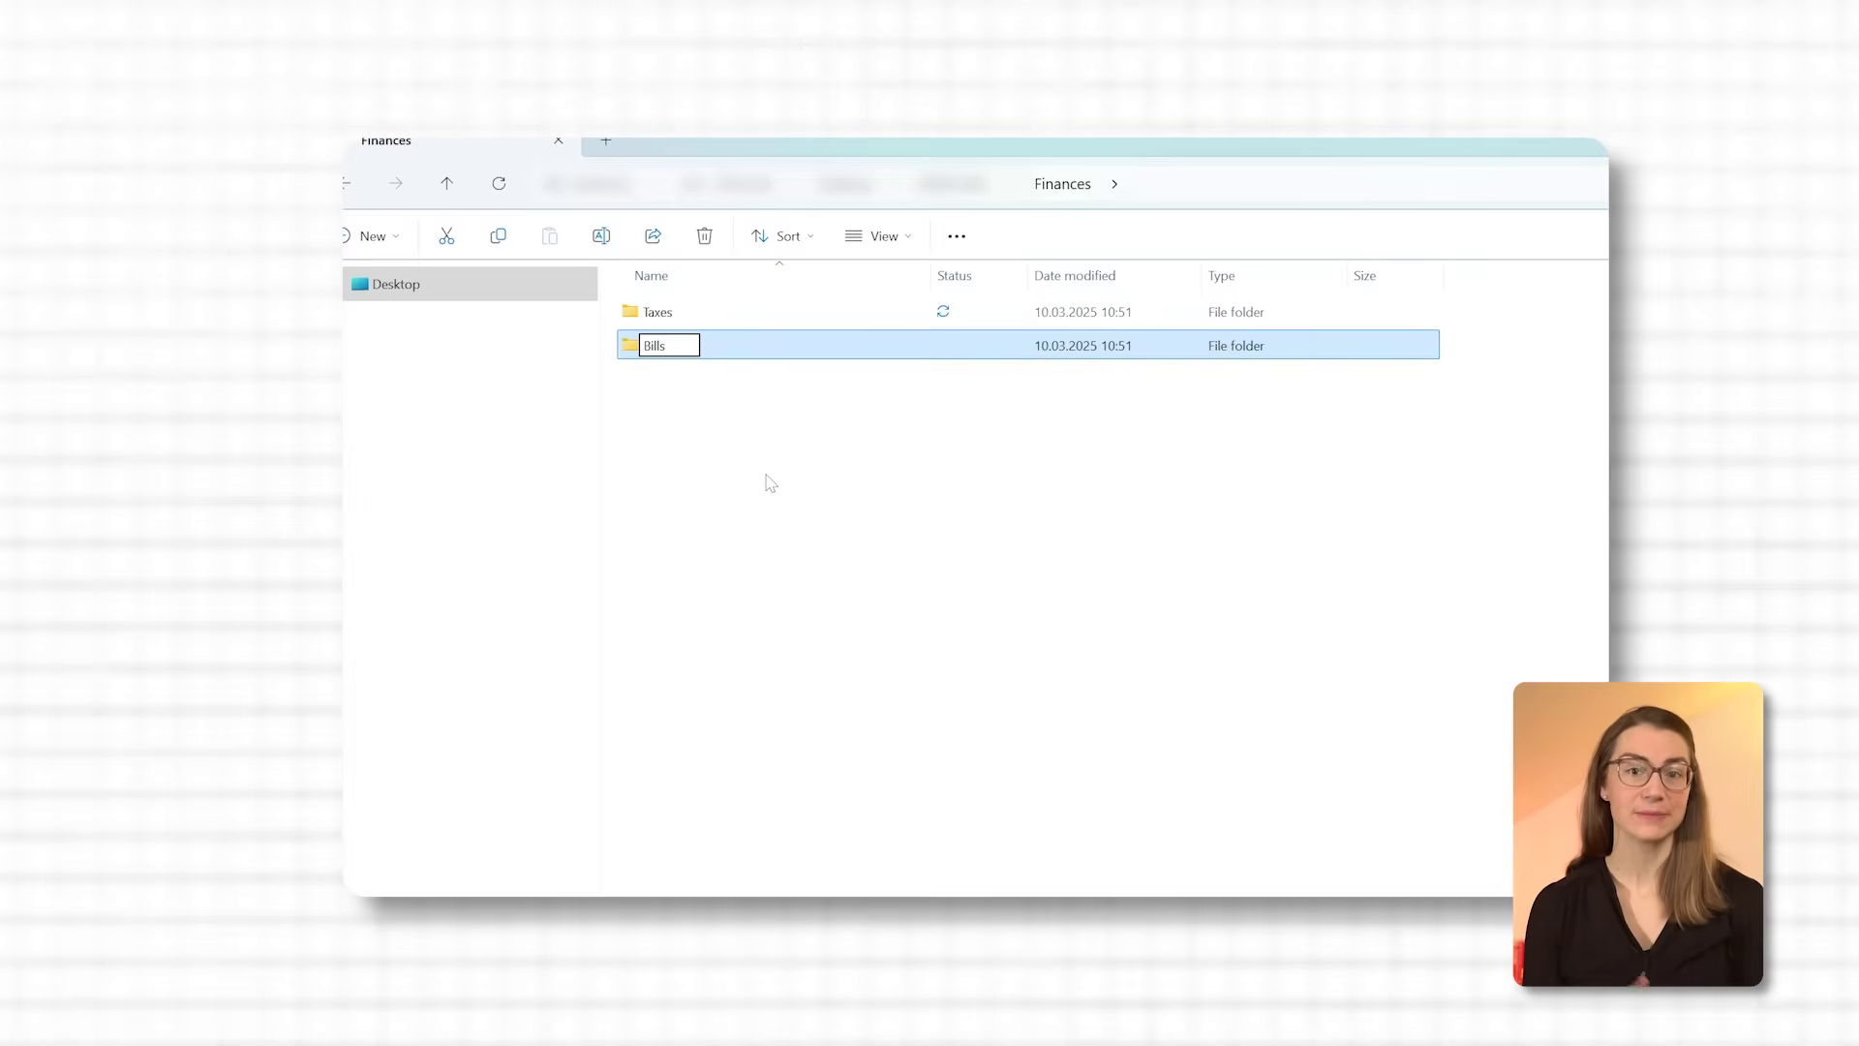
pyautogui.press('Return')
pyautogui.hotkey('ctrl', 'shift', 'n')
pyautogui.write('Invest')
pyautogui.press('Return')
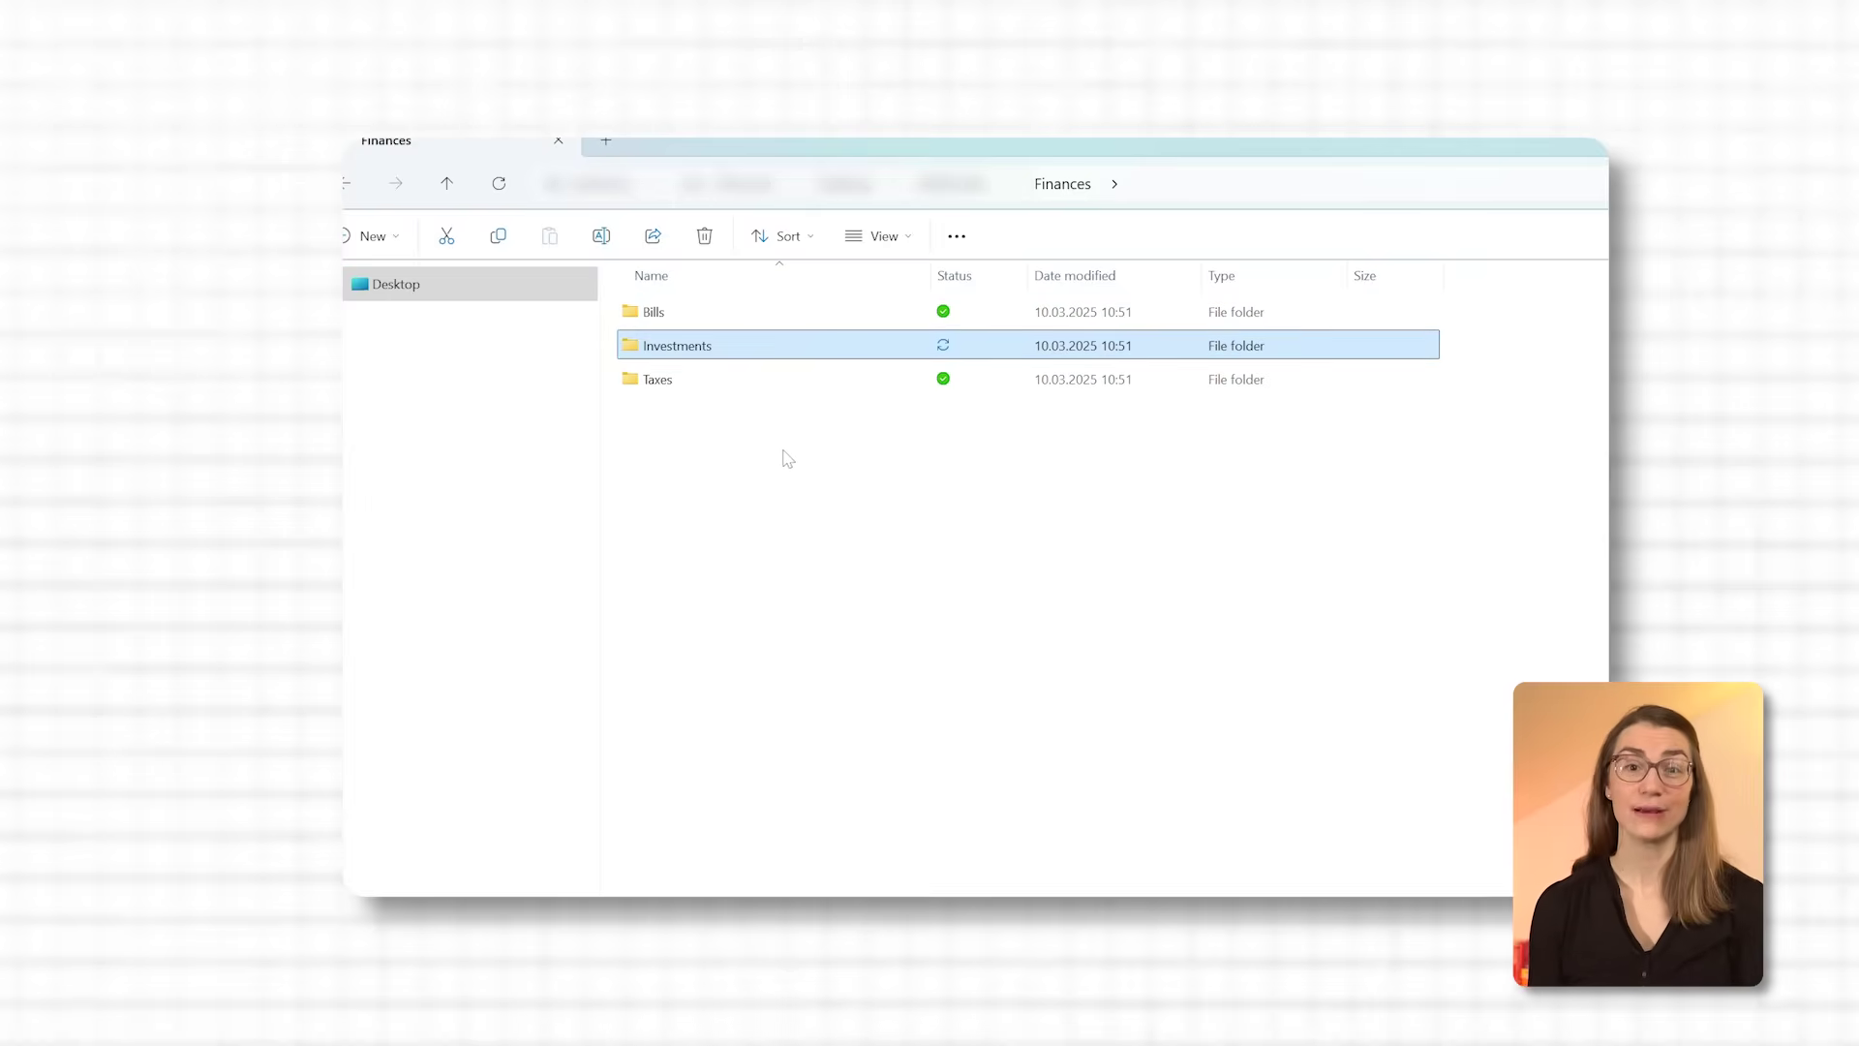
# Go back to PERSONAL and start a new subfolder inside Travel
pyautogui.hotkey('alt', 'Up')
pyautogui.doubleClick(768, 414)
pyautogui.hotkey('ctrl', 'shift', 'n')
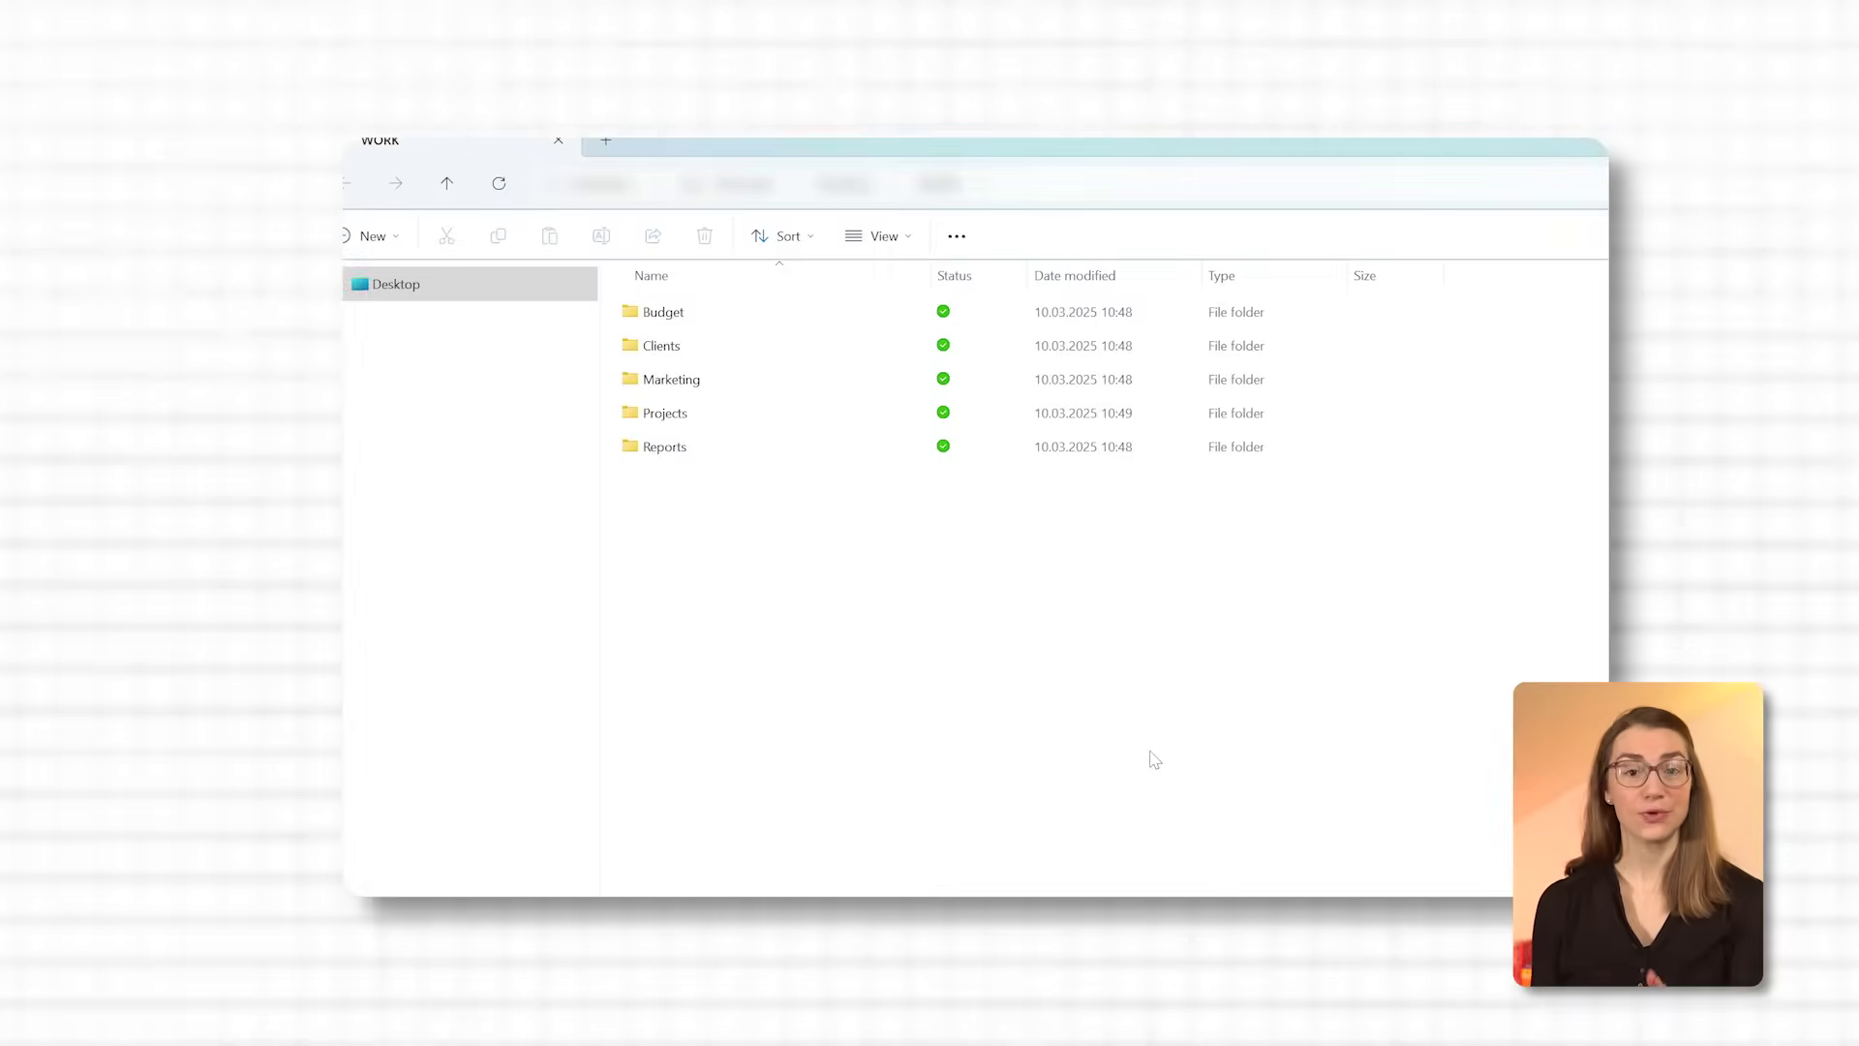
# Create a Travel folder in WORK, open it, and start a new subfolder inside it
pyautogui.hotkey('ctrl', 'shift', 'n')
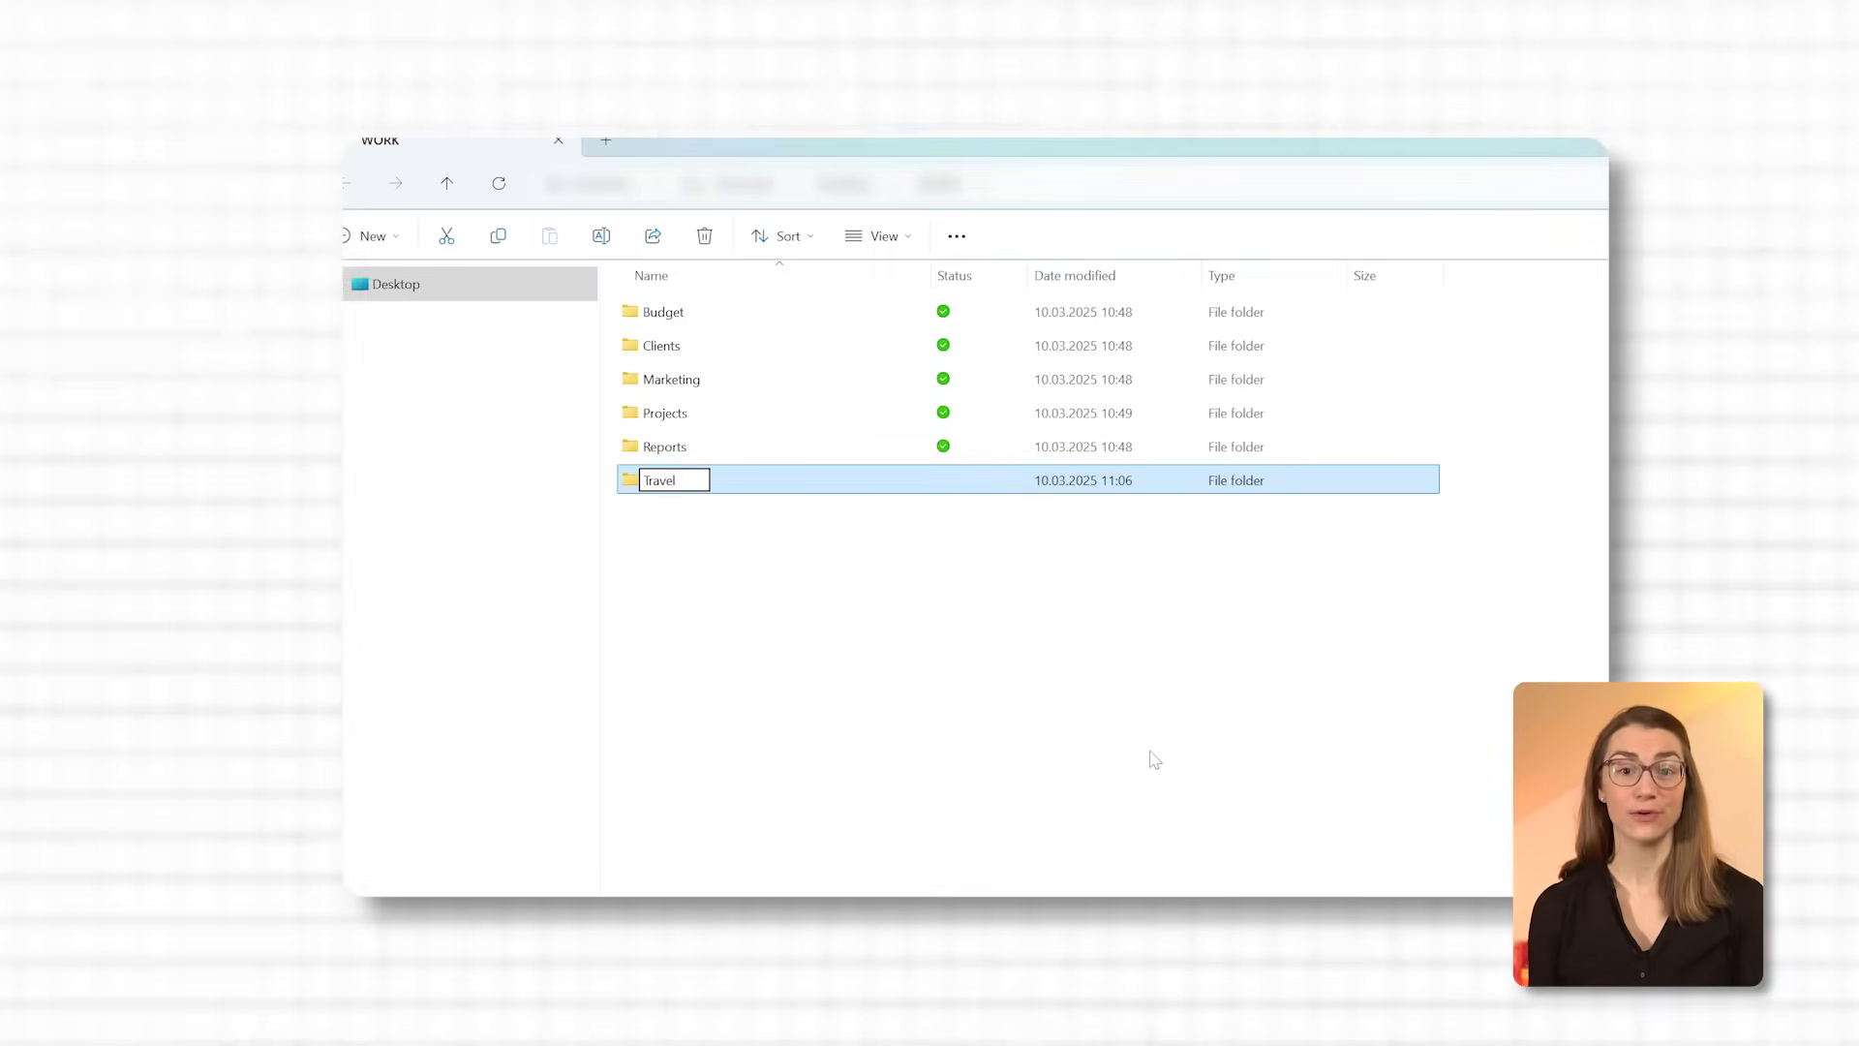
pyautogui.press('Return')
pyautogui.doubleClick(765, 423)
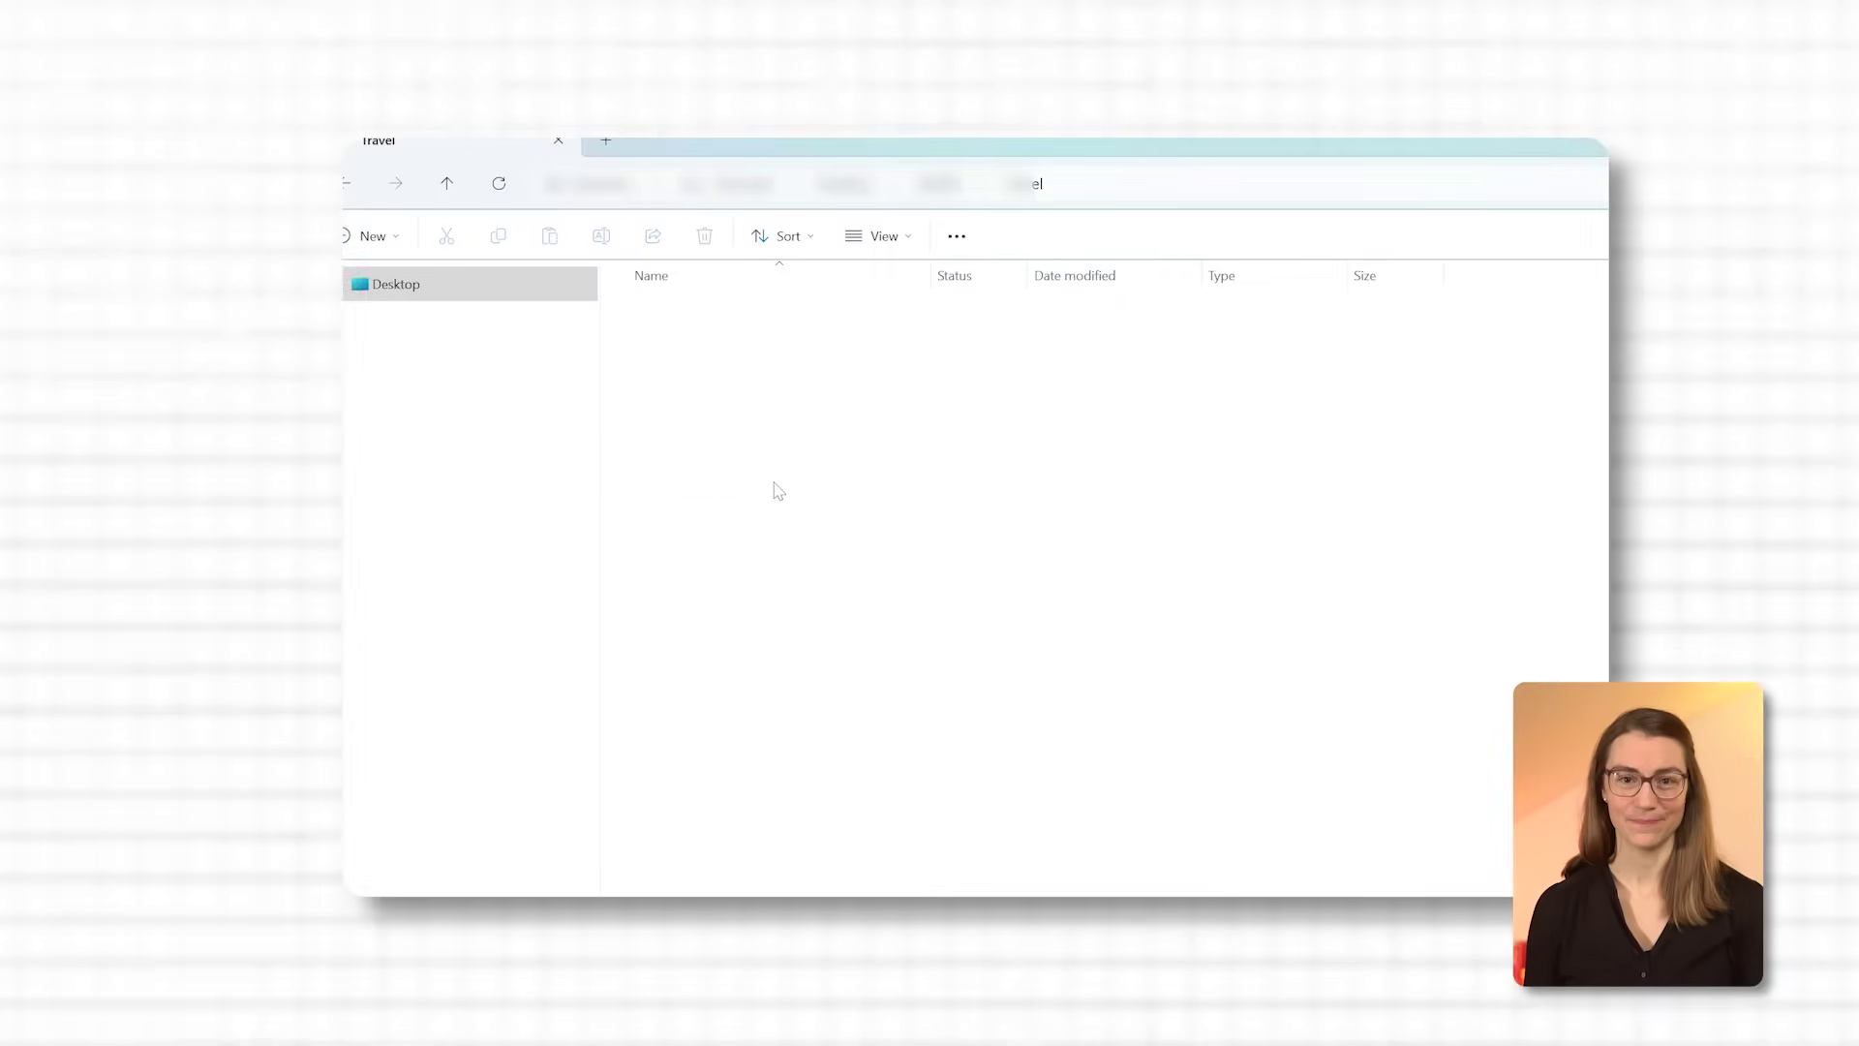
pyautogui.hotkey('ctrl', 'shift', 'n')
pyautogui.hotkey('ctrl', 'shift', 'n')
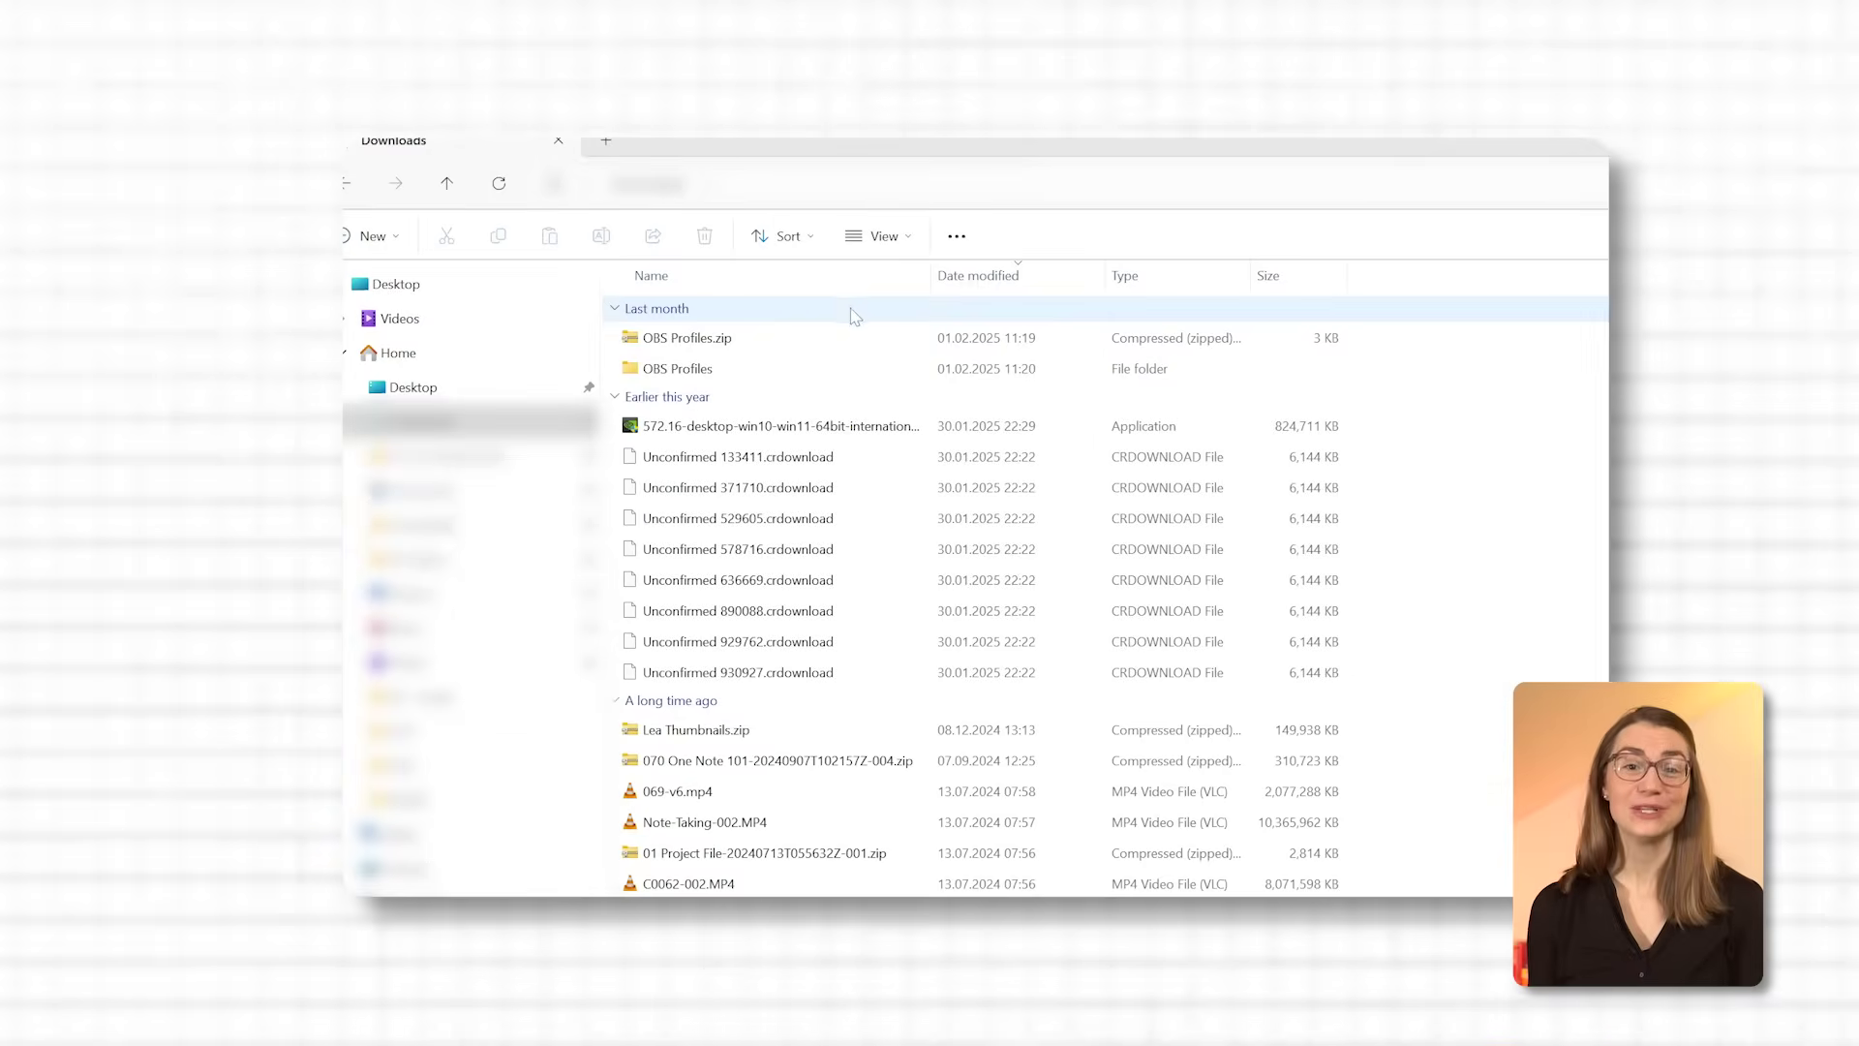
# Select all files in Downloads, starting from the Earlier this year group, and bring up their context menu
pyautogui.click(838, 401)
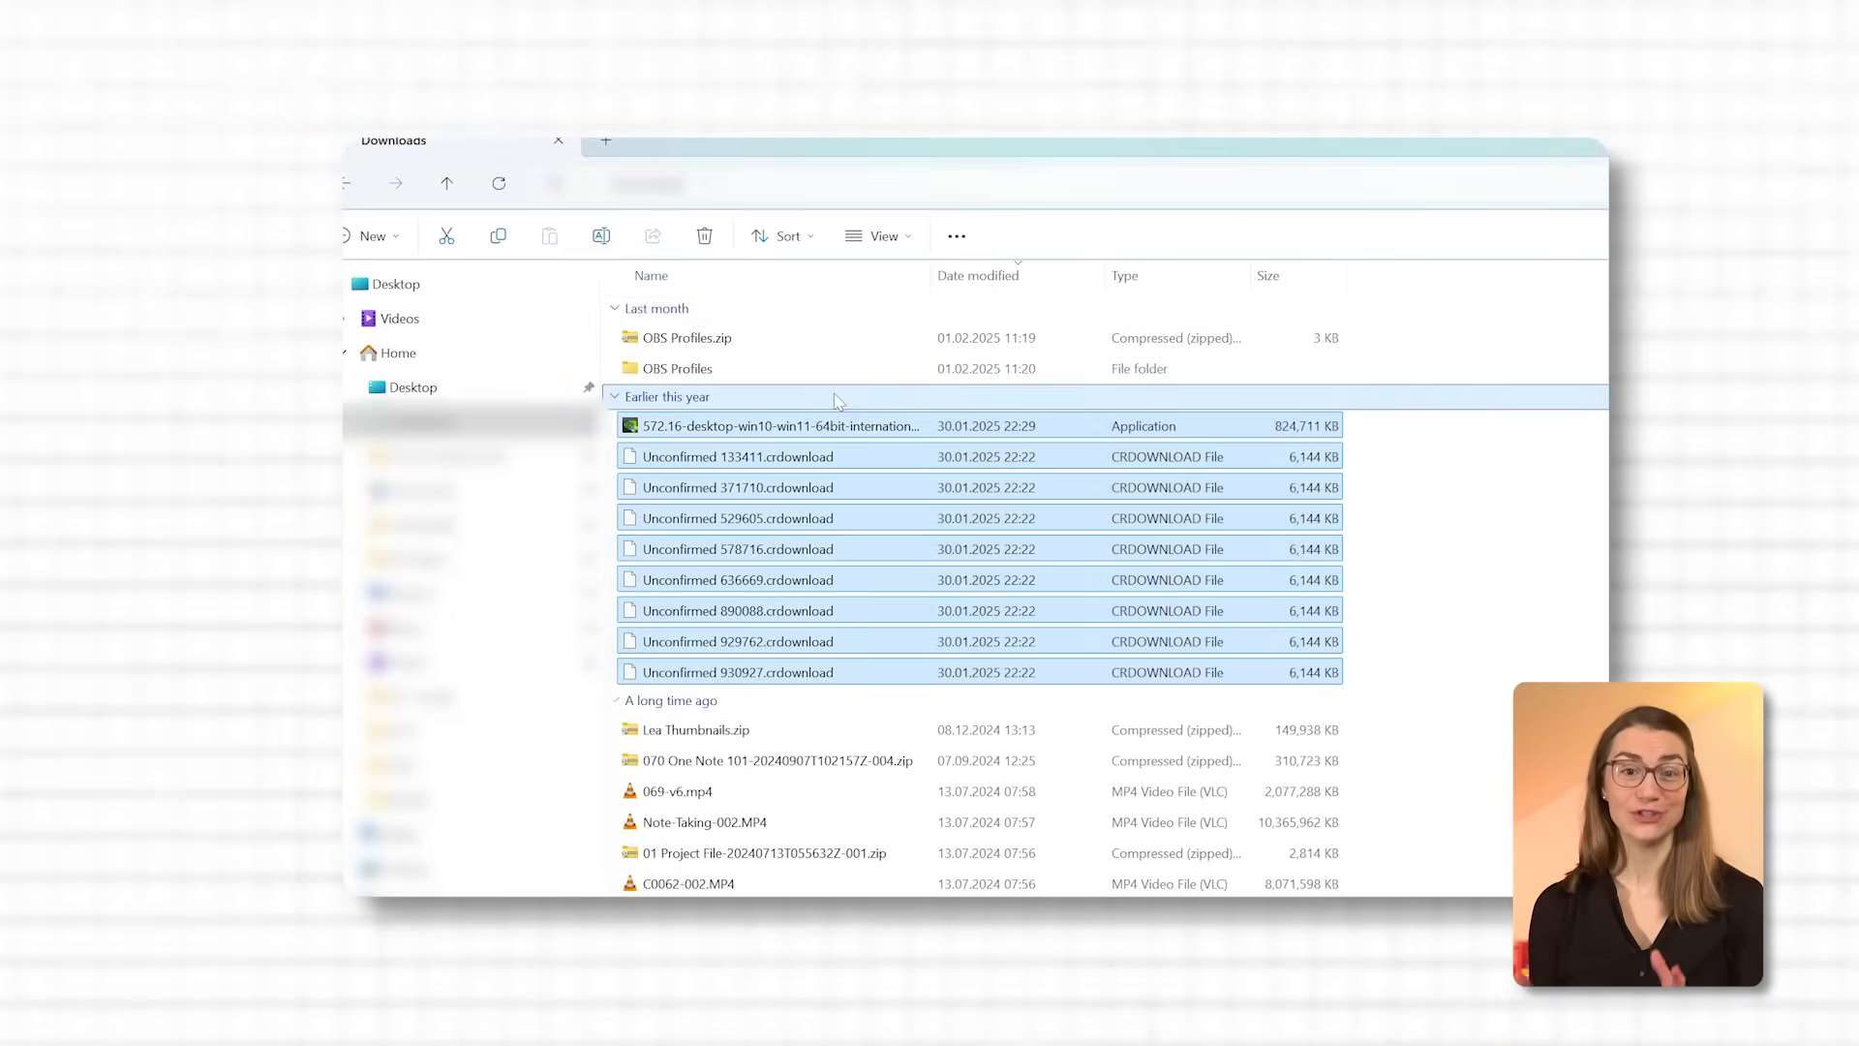
pyautogui.hotkey('ctrl', 'a')
pyautogui.rightClick(857, 478)
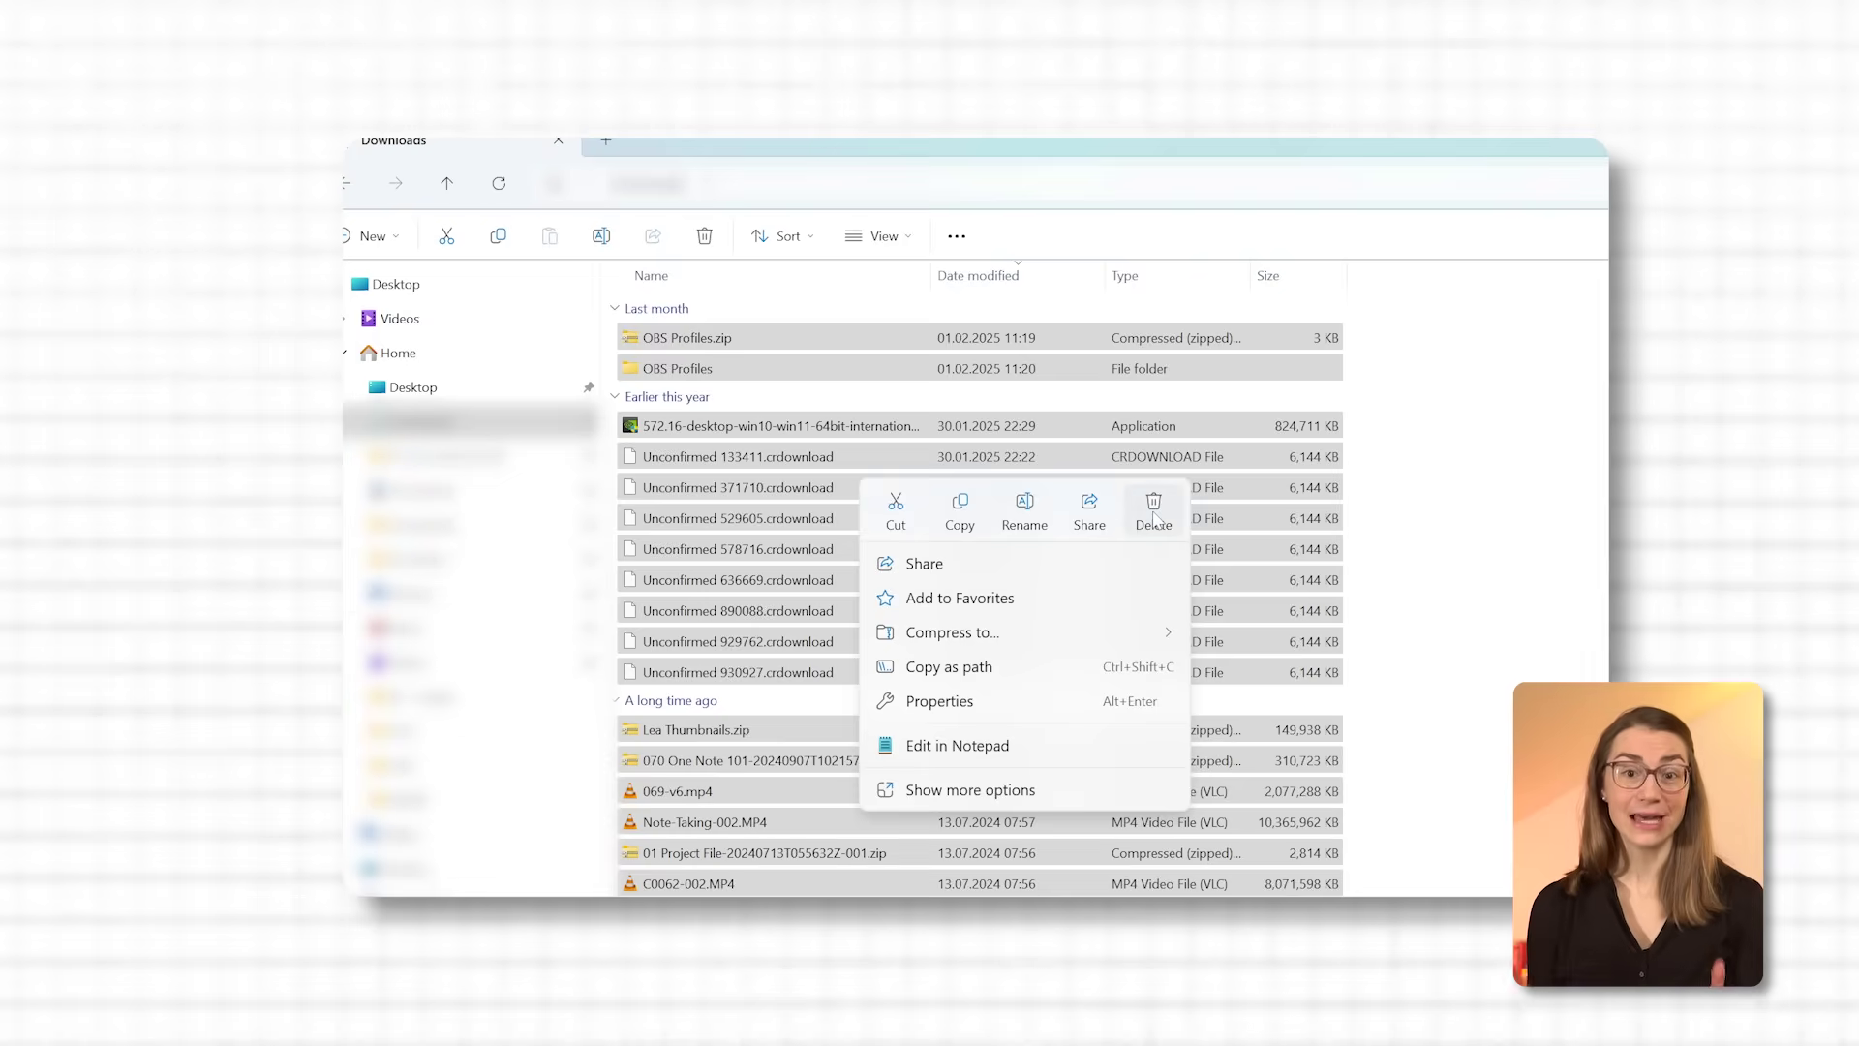